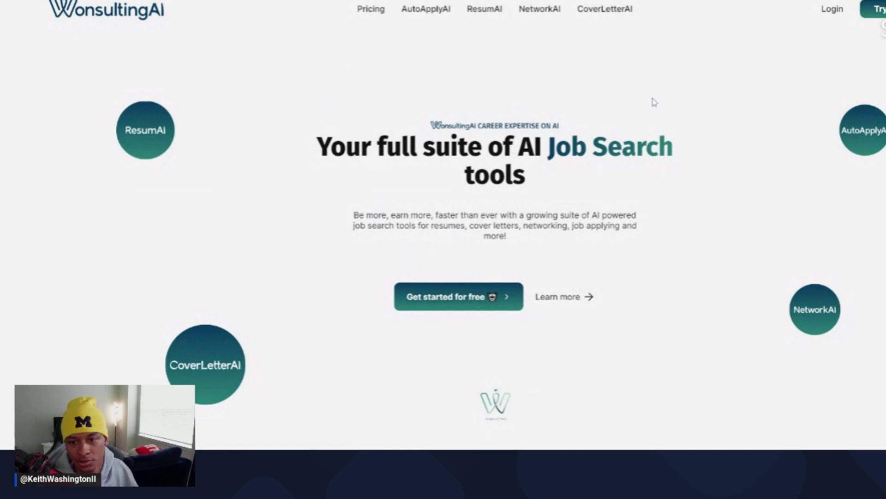
Step: Get started for free with WonsultingAI, accepting the Terms of Use and Privacy Policy to begin onboarding
click(481, 295)
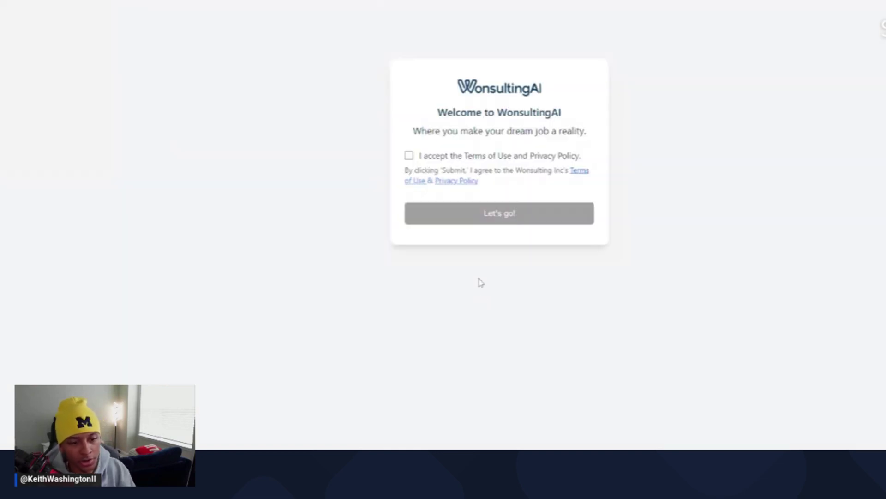
click(409, 156)
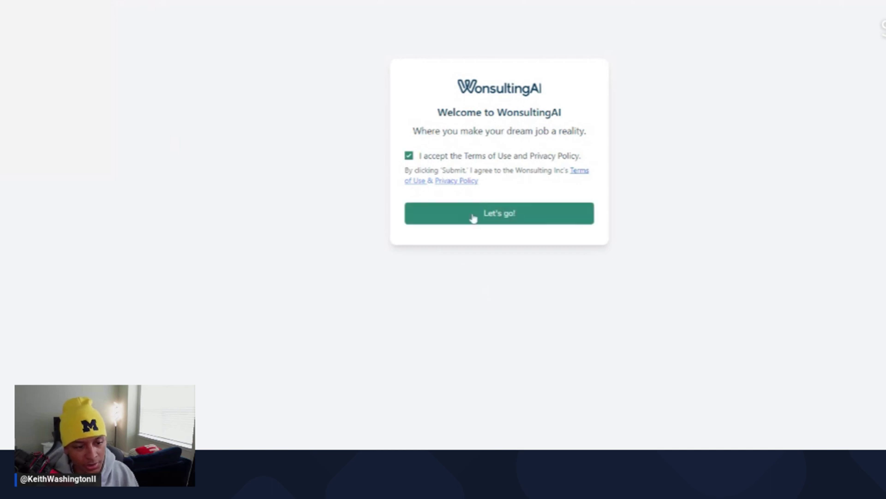
click(473, 217)
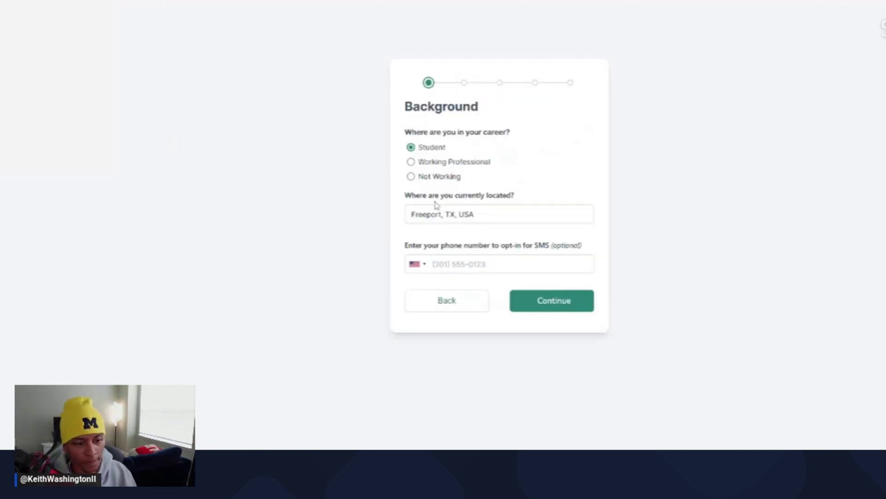
Step: Set the current location to "Houston, tx" and submit the Background page without a phone number
triple_click(474, 214)
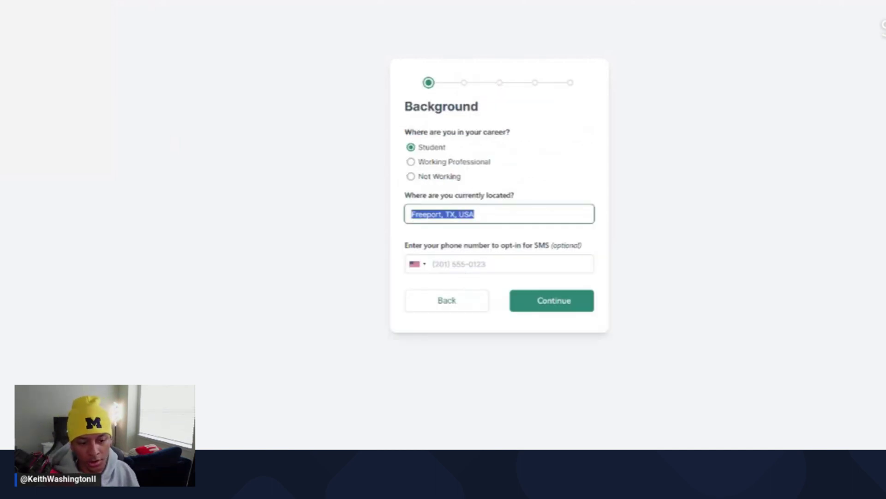
text(Houston)
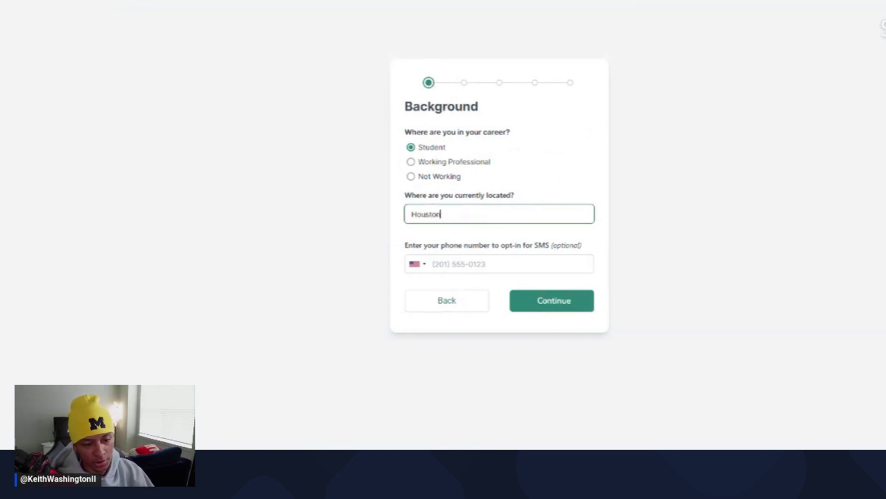
text(, tex)
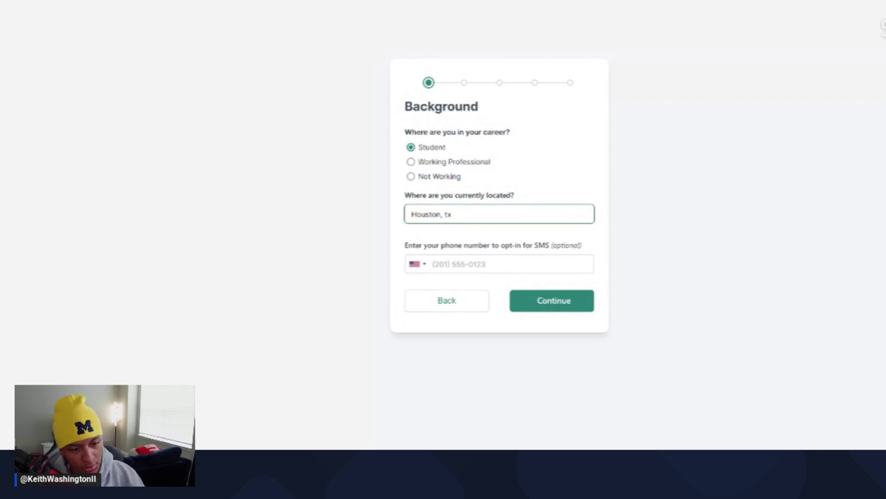
click(484, 244)
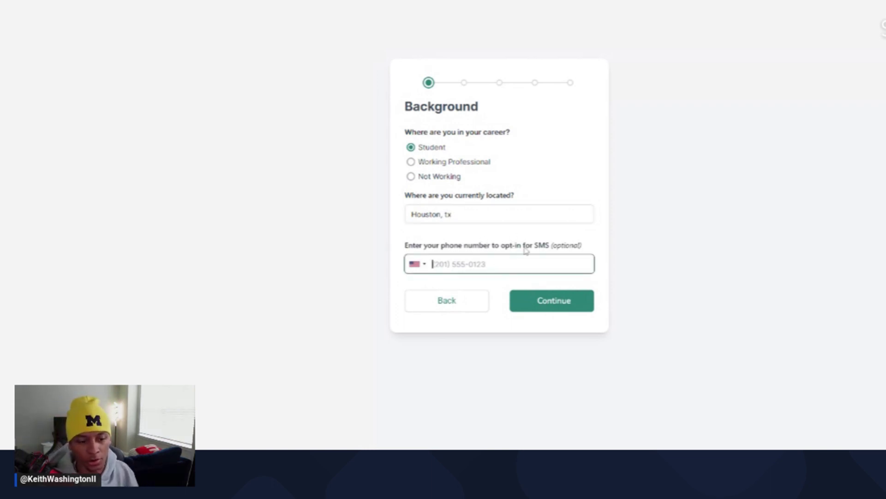
click(548, 300)
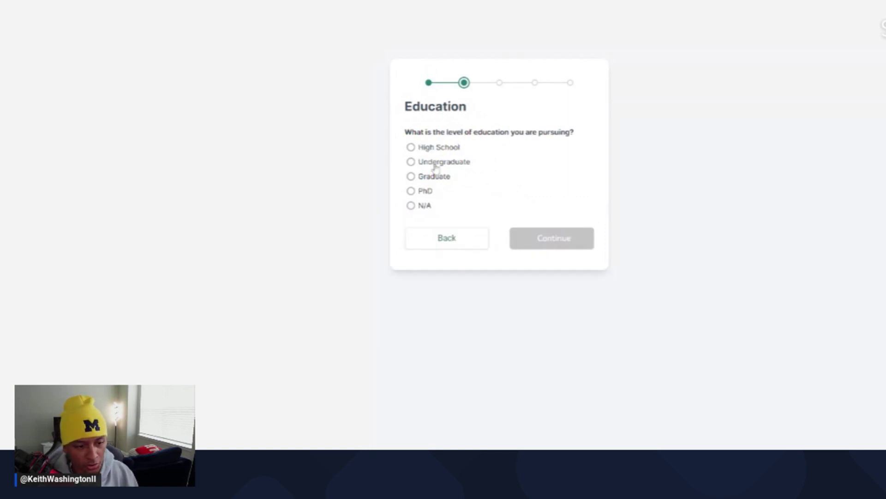
Step: Choose Undergraduate as the education level being pursued and West Virginia University as the institution
click(410, 162)
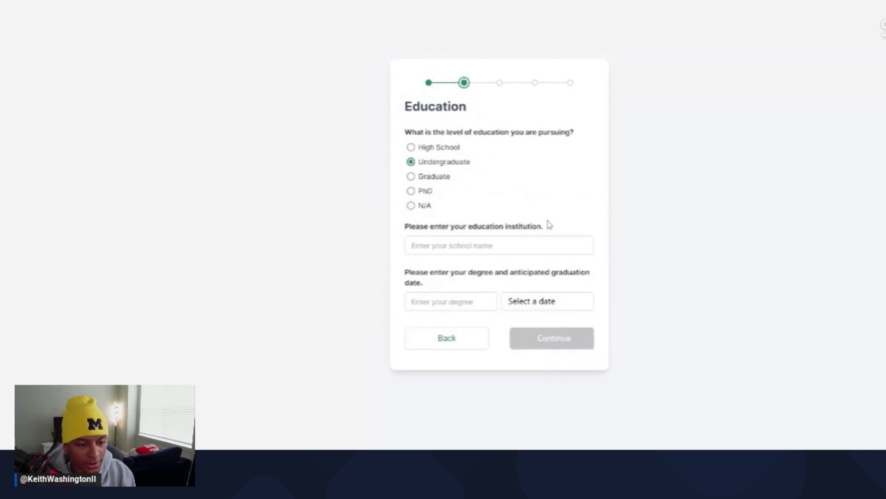
click(542, 245)
text(We)
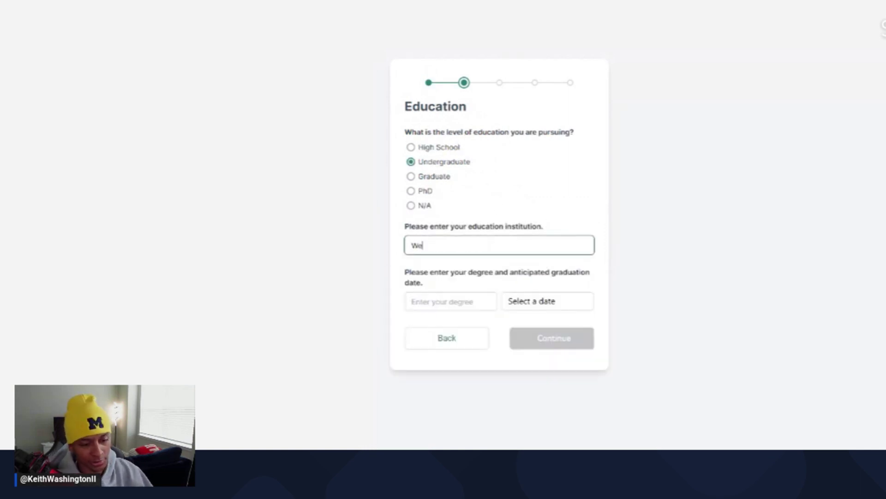
text(st Virg)
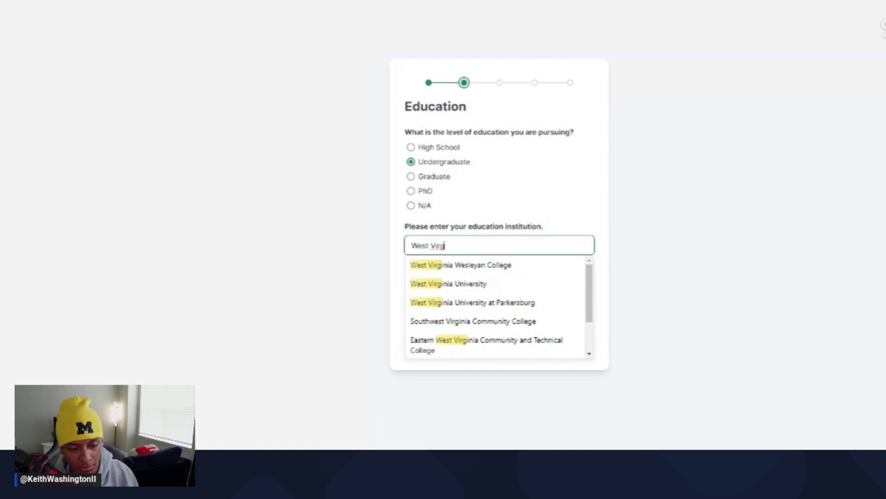
click(488, 283)
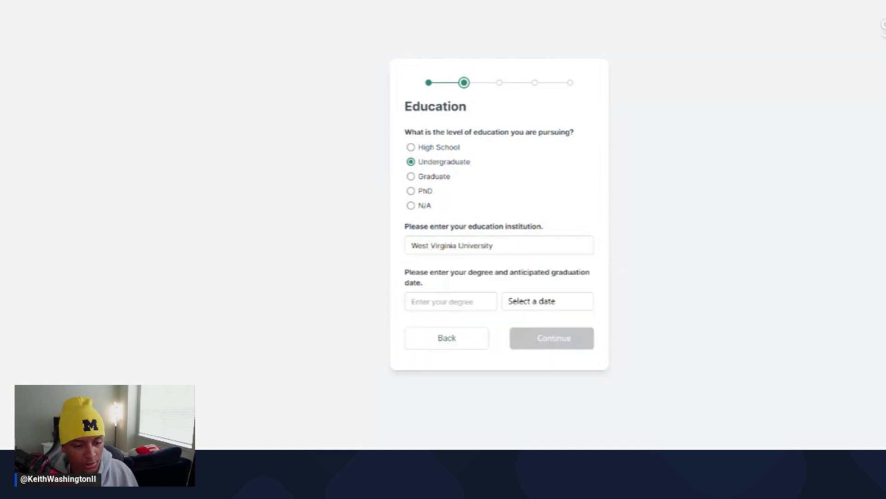
Step: Set the degree to Bachelor of Applied Science (BASc) with graduation date Dec 2023, and submit the Education page
click(447, 298)
scroll(429, 327, up, 1)
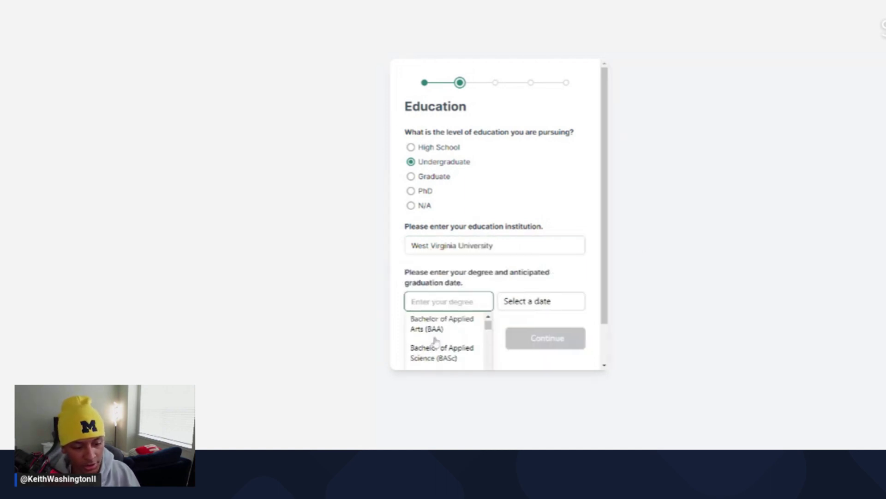
click(453, 356)
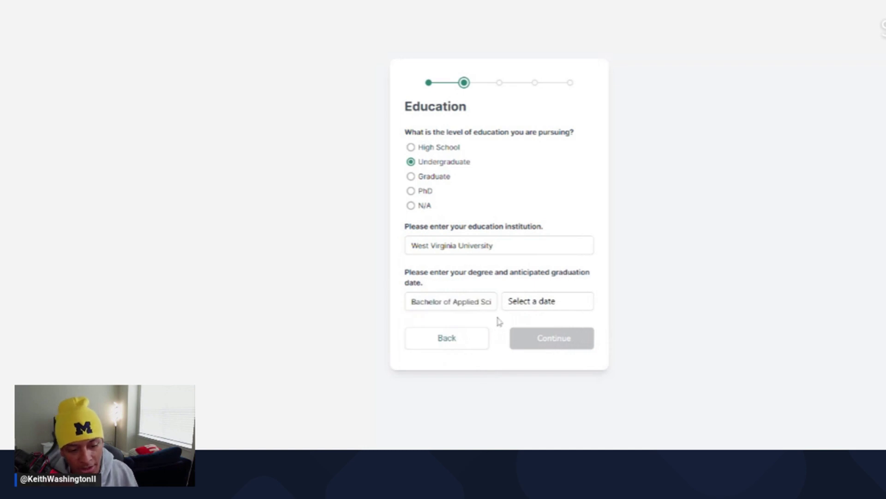
click(525, 306)
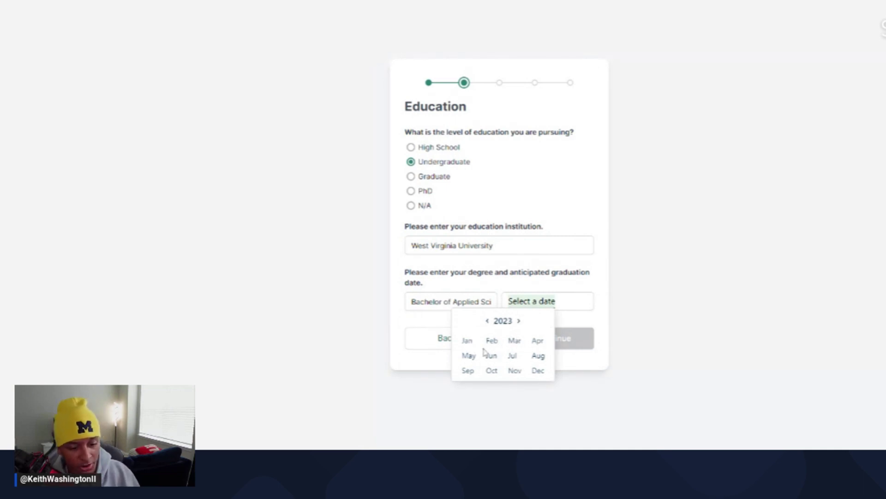
click(536, 372)
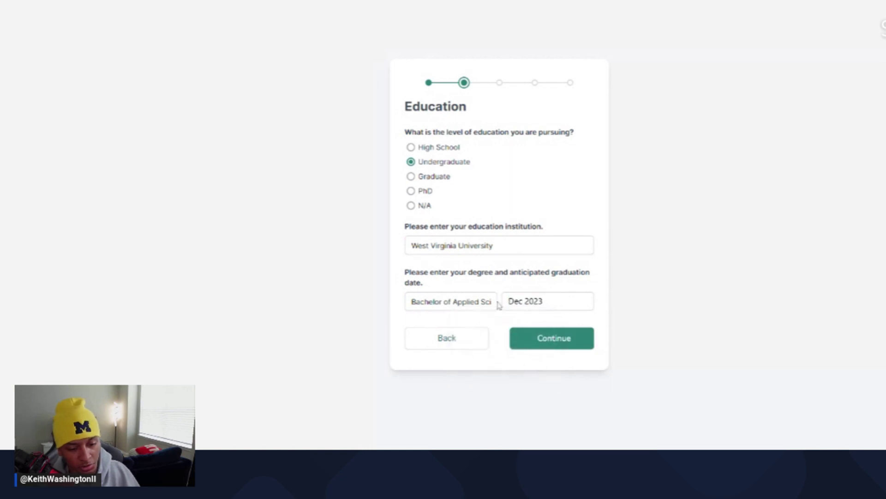
click(512, 342)
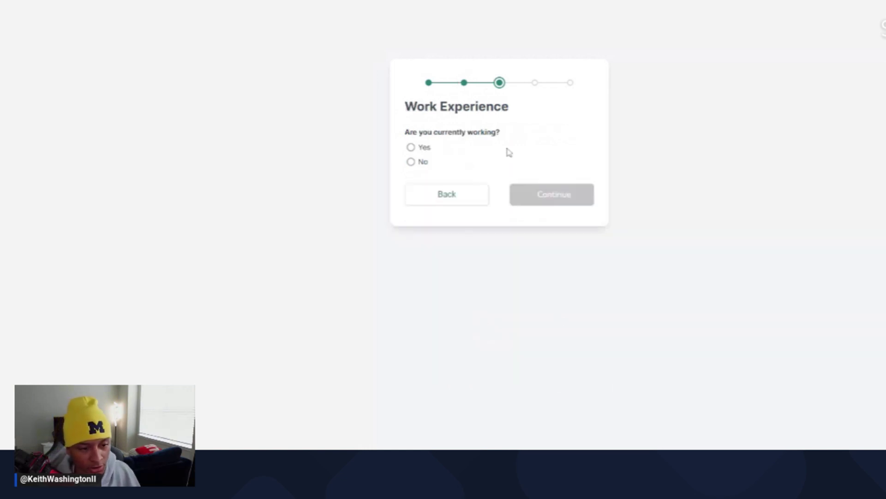
Step: Answer No to currently working and Yes to looking for a new job, with a timeframe of 1-3 months
click(411, 161)
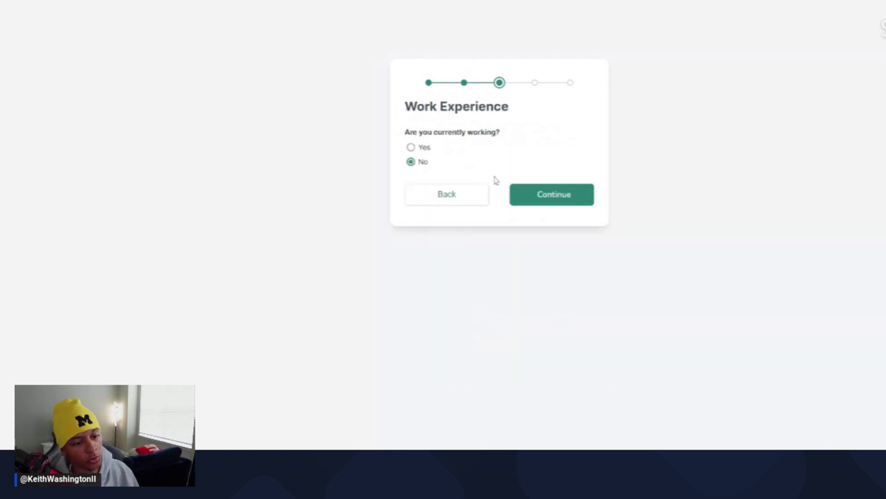
click(560, 198)
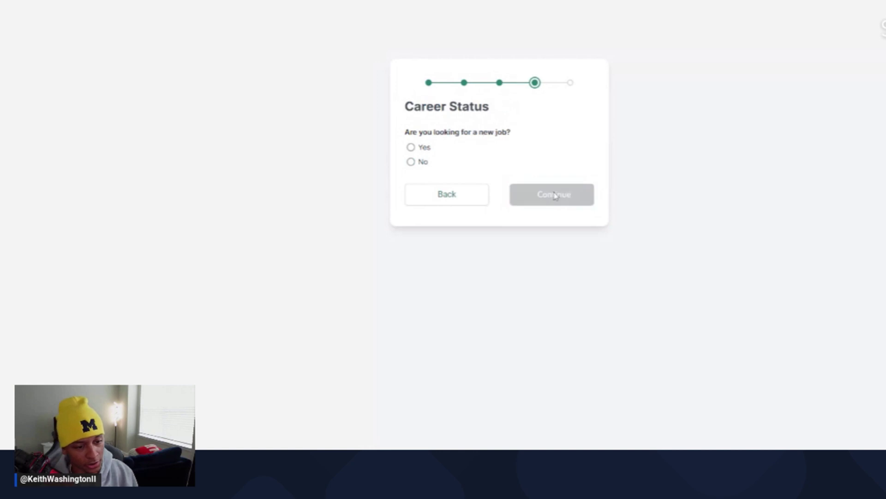
click(411, 148)
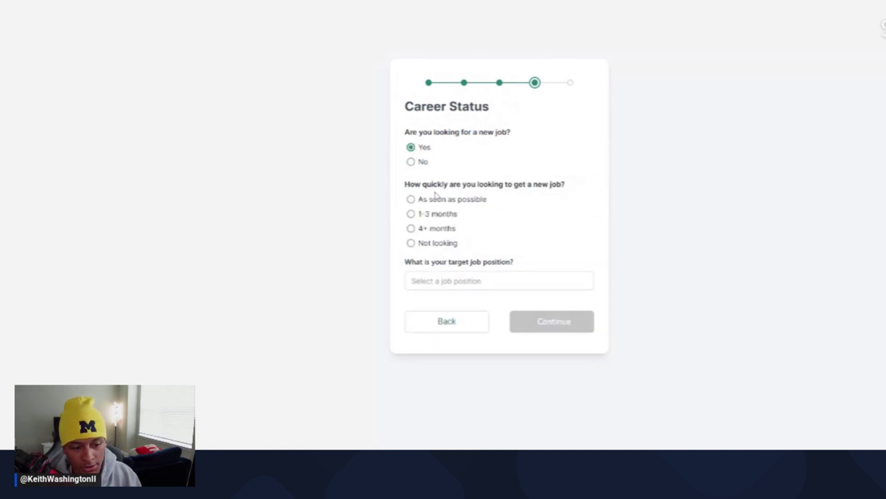
click(413, 201)
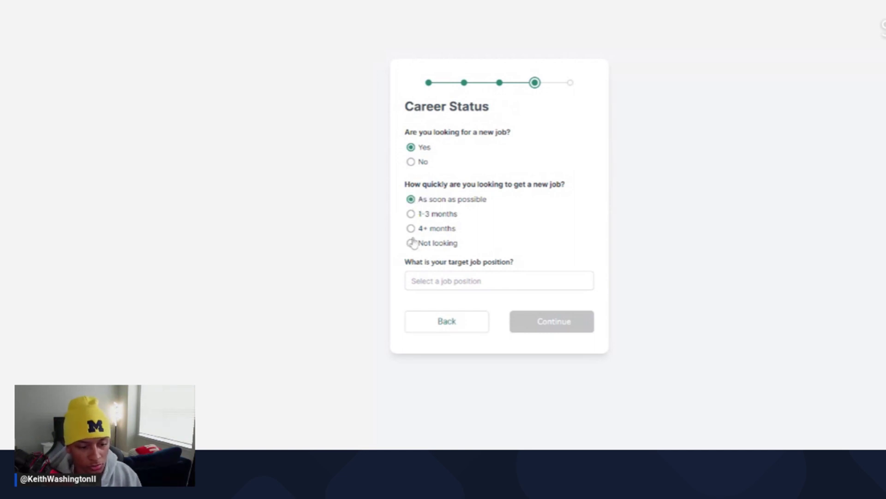
click(412, 215)
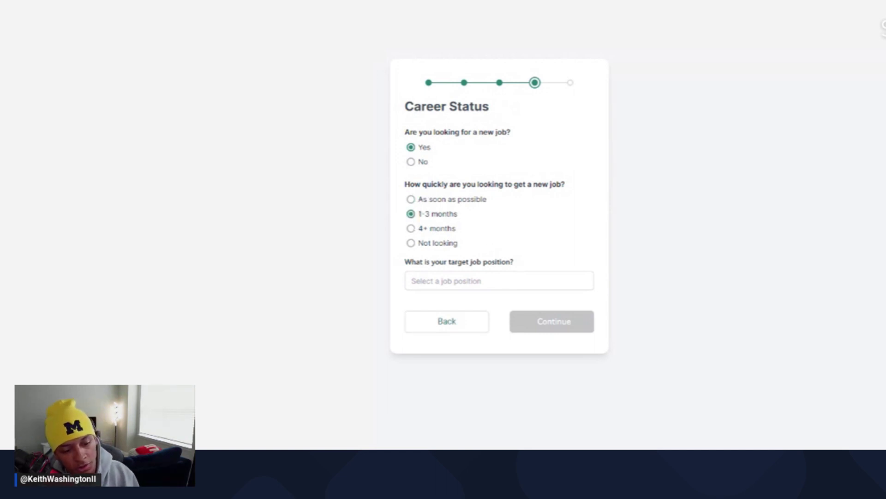
Step: Enter "Entry Level" as the target job position and submit the Career Status page
click(499, 281)
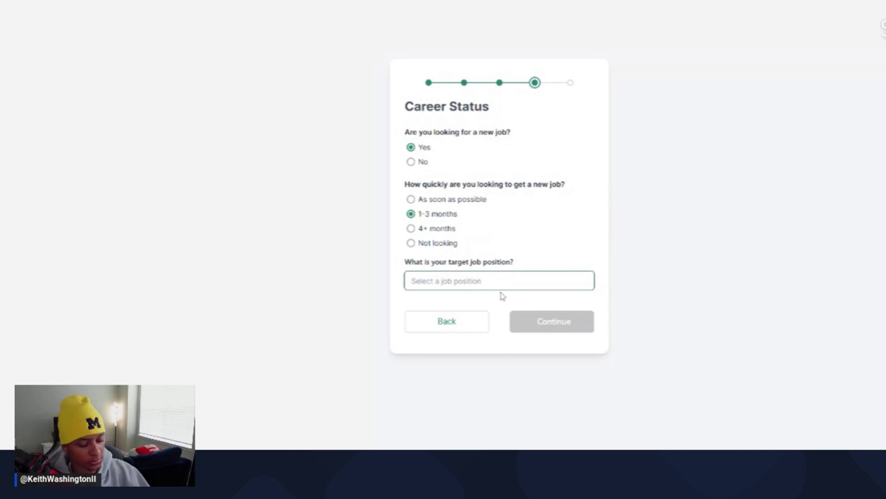
text(Entry )
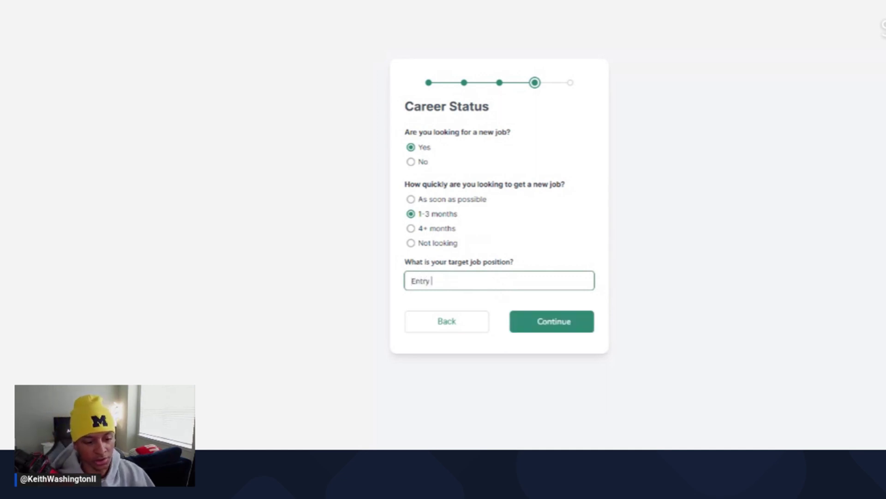
text(Lebv)
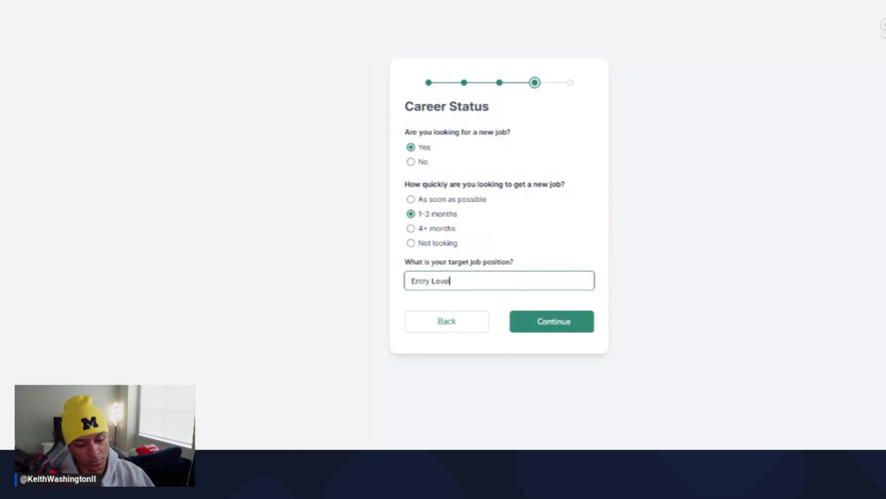
click(527, 324)
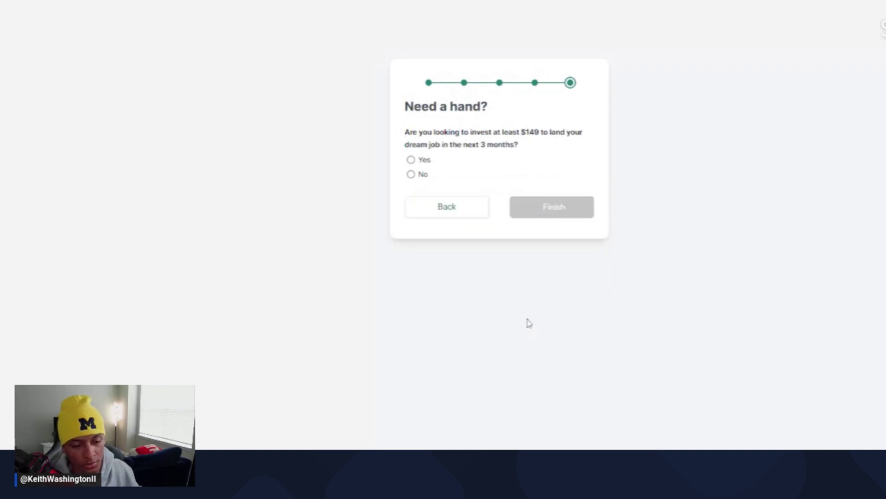
Step: Answer No to the $149 investment question, finish the questionnaire and decline the offer to book a call
click(410, 178)
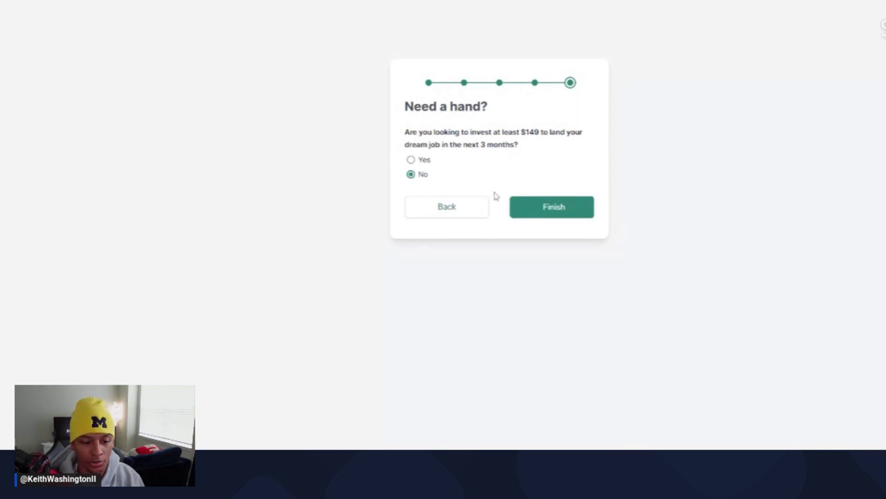
click(536, 210)
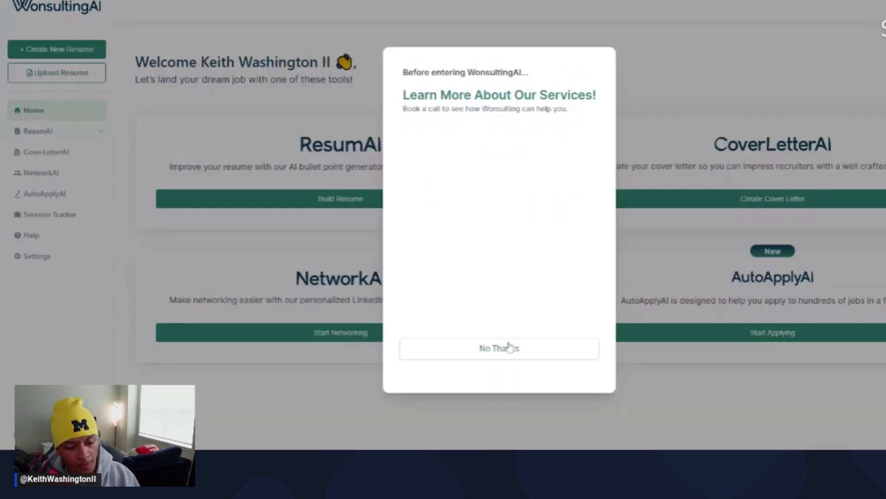
click(512, 350)
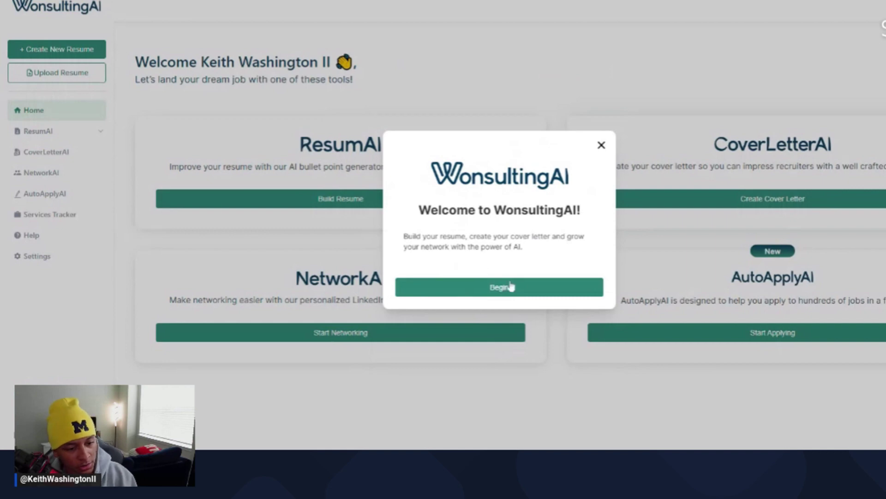
Step: Go through the welcome tour of ResumAI, CoverLetterAI, NetworkAI and AutoApplyAI to its end
click(525, 289)
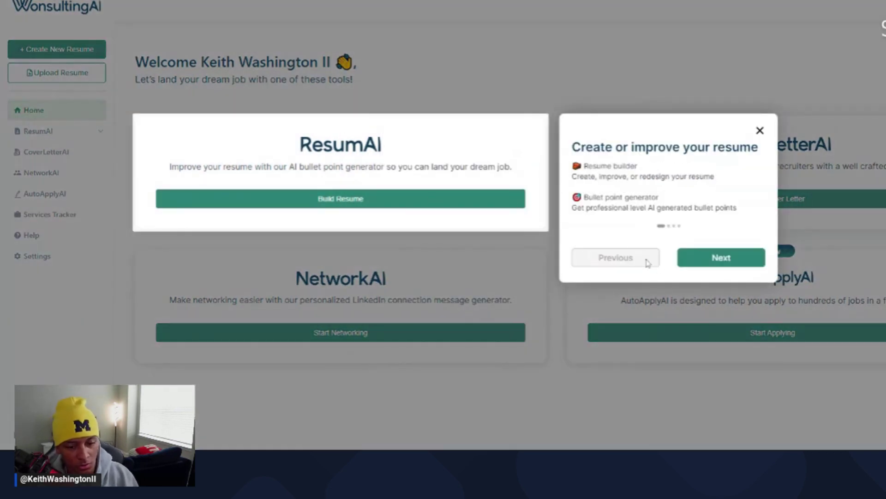
click(689, 255)
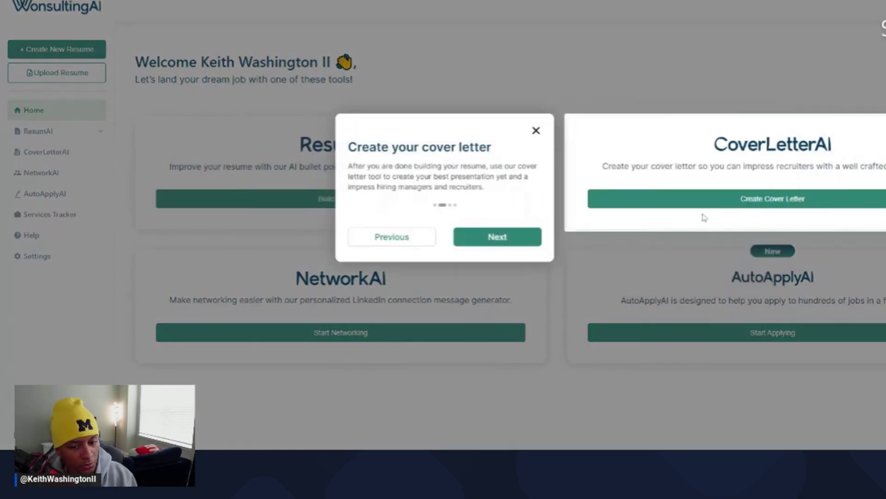
click(492, 242)
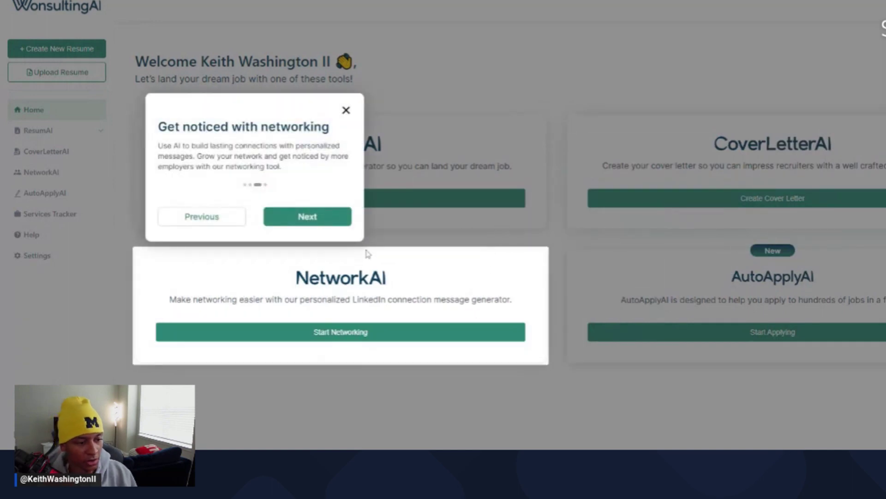
click(298, 218)
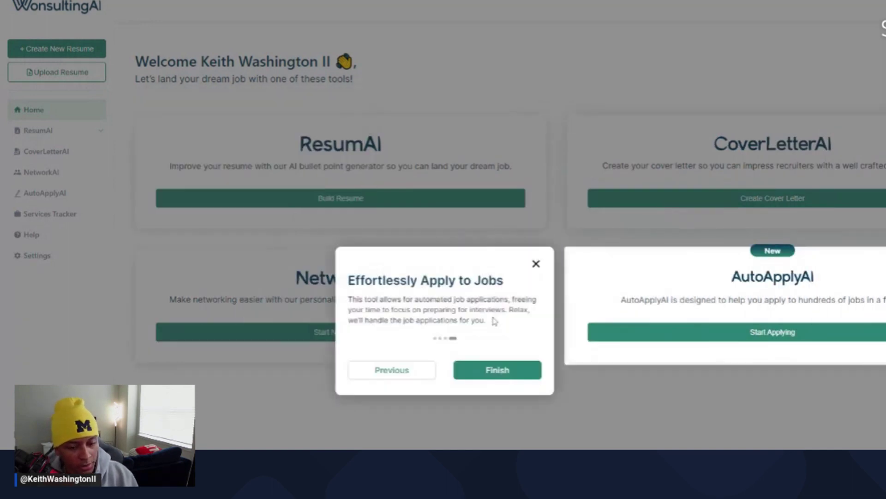
click(478, 372)
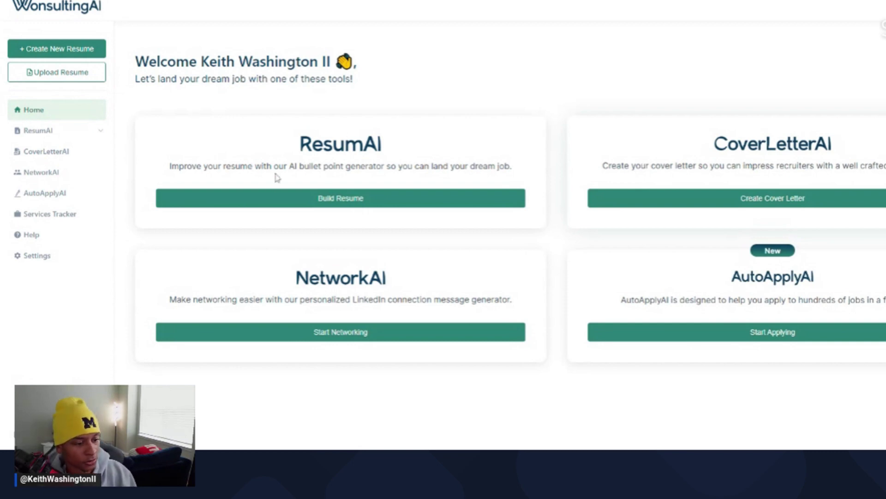
Step: Open the ResumAI resume builder from the home page
click(339, 197)
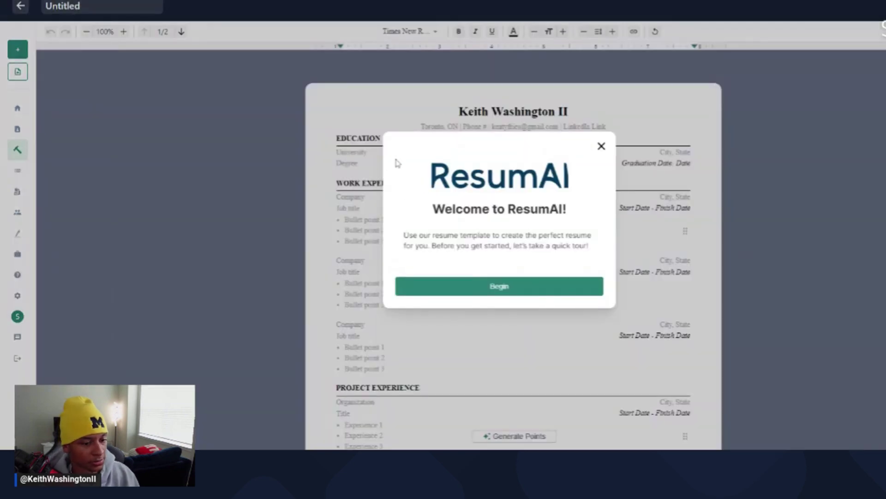
Step: Go through the ResumAI welcome tour from adding bullet points to downloading the resume, and finish it
click(516, 293)
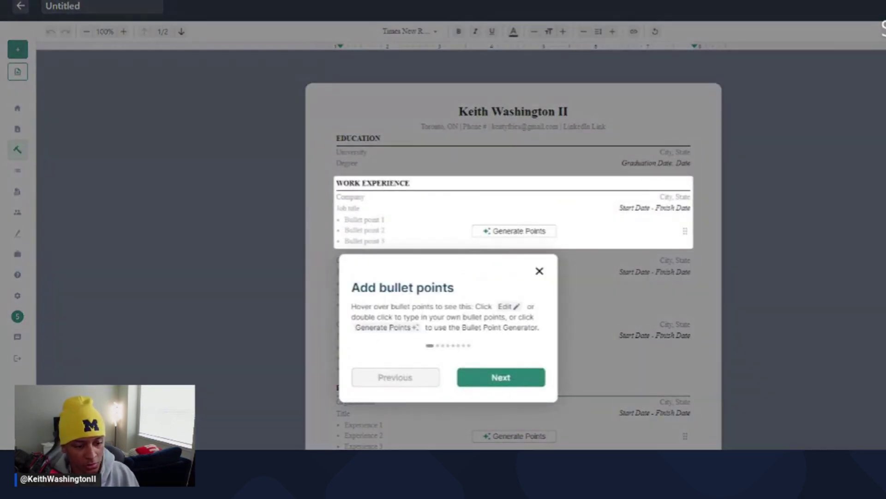
click(491, 377)
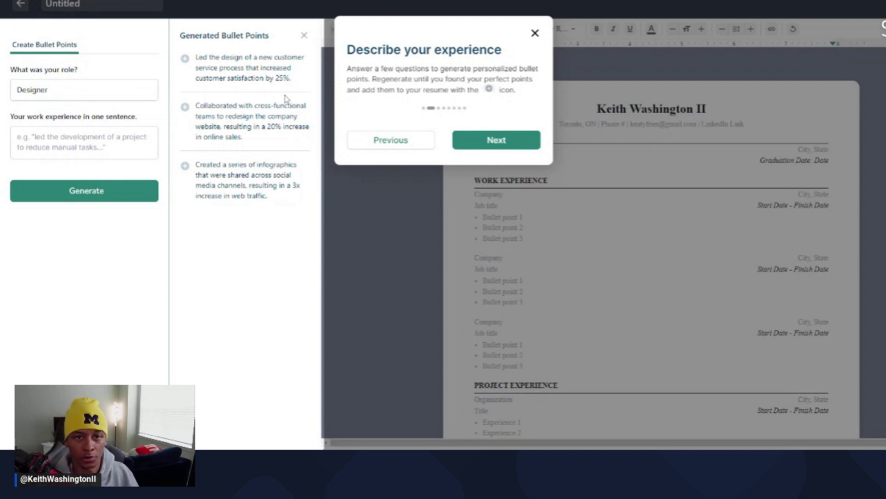
click(491, 140)
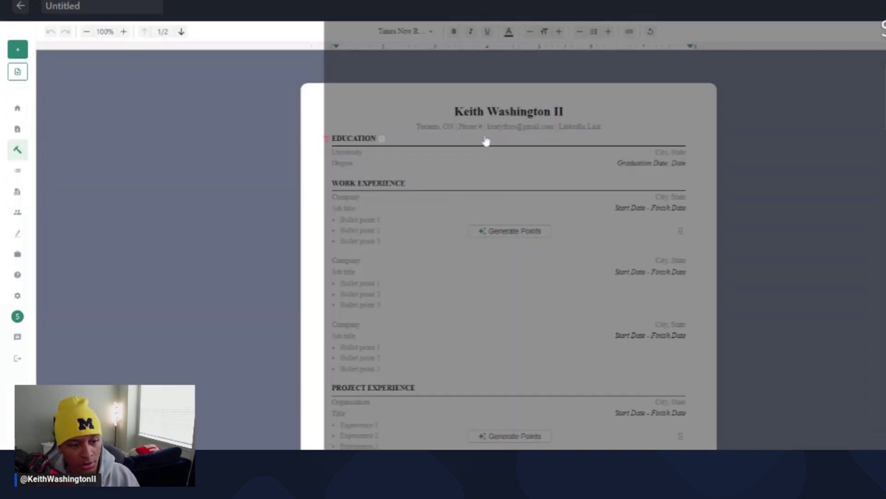
click(491, 289)
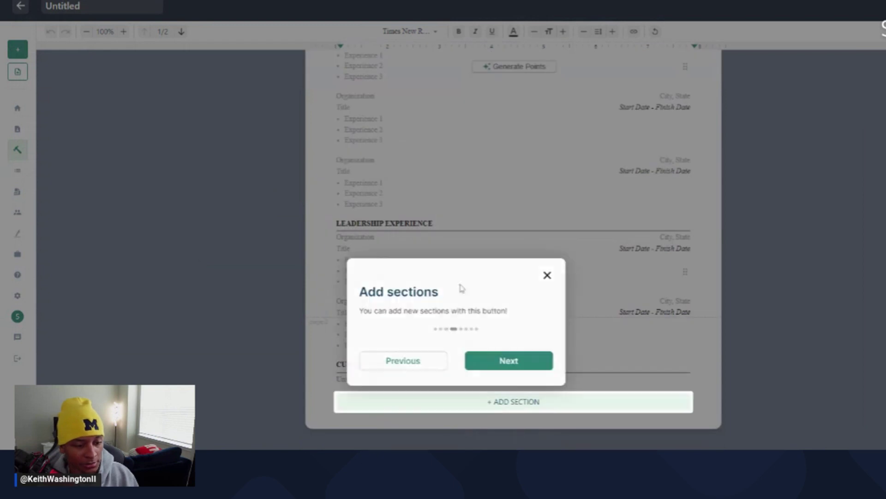
click(509, 369)
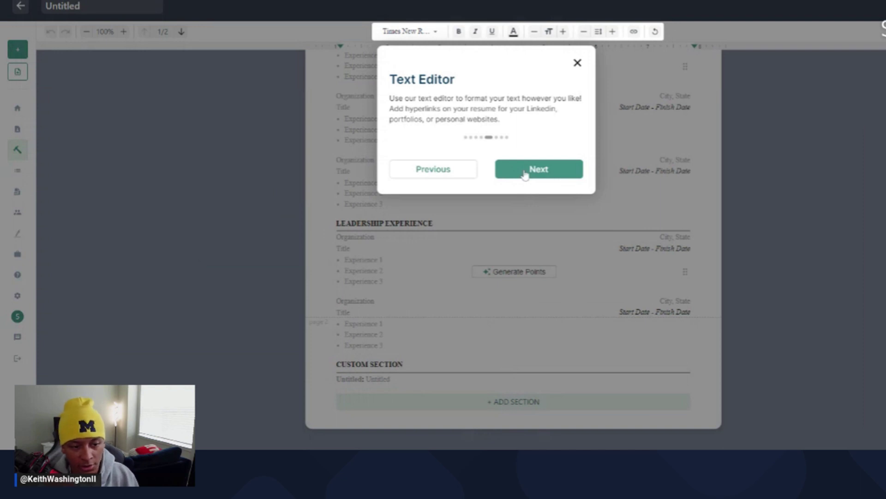
click(525, 174)
click(469, 184)
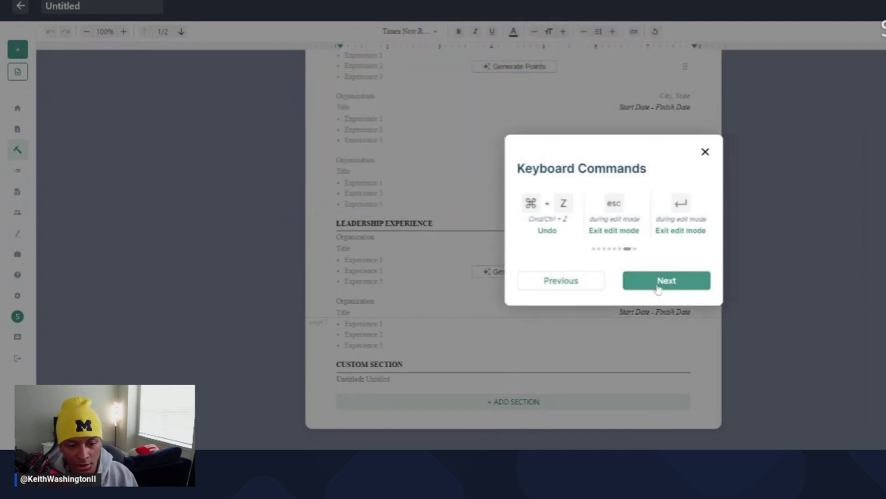
click(658, 288)
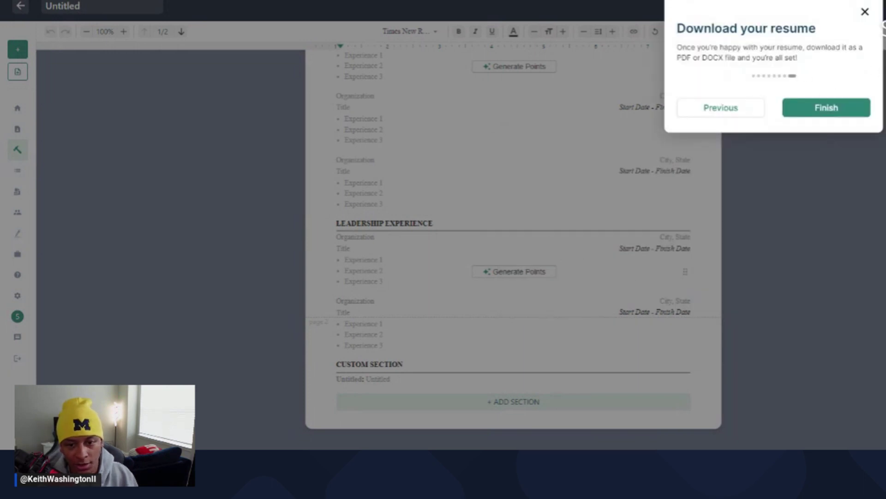
click(822, 106)
Step: Open the bullet point generator for the first Work Experience entry
scroll(480, 177, up, 5)
scroll(473, 176, up, 3)
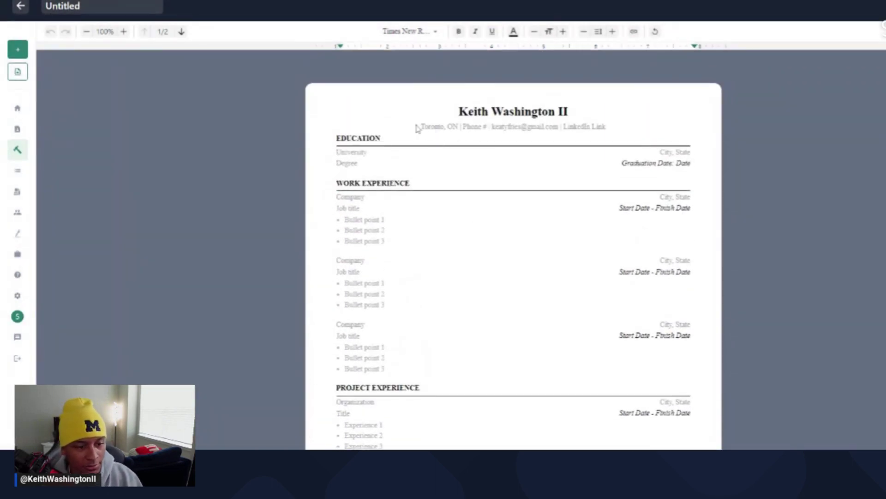
mouse_move(467, 155)
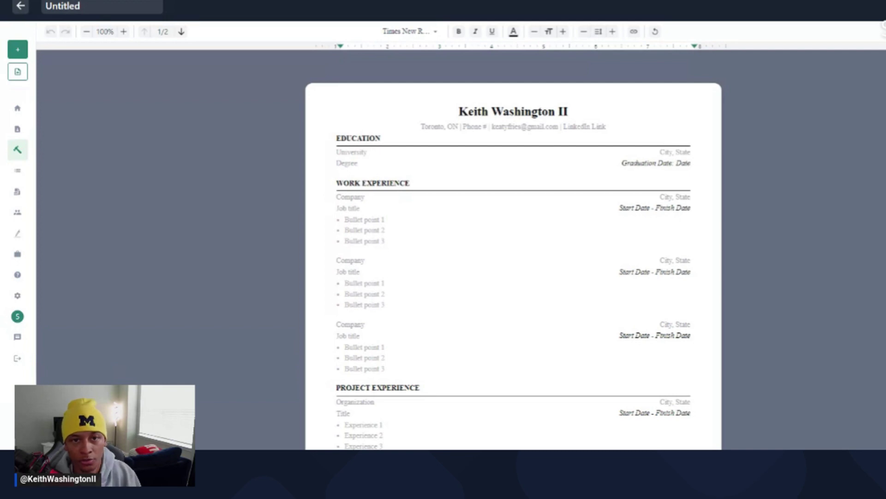
mouse_move(381, 221)
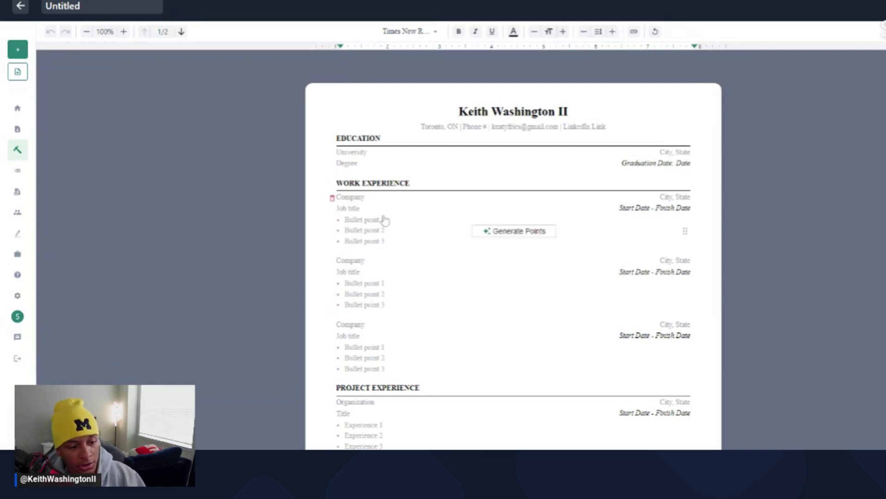
click(467, 229)
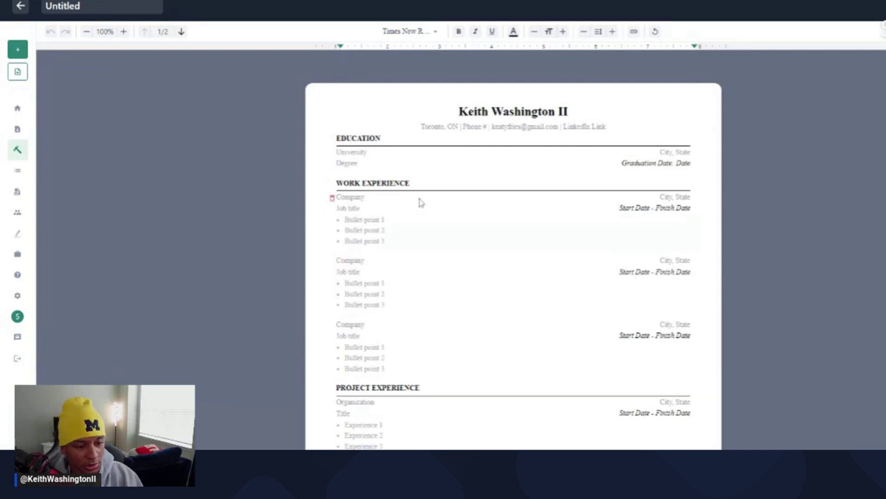
click(504, 231)
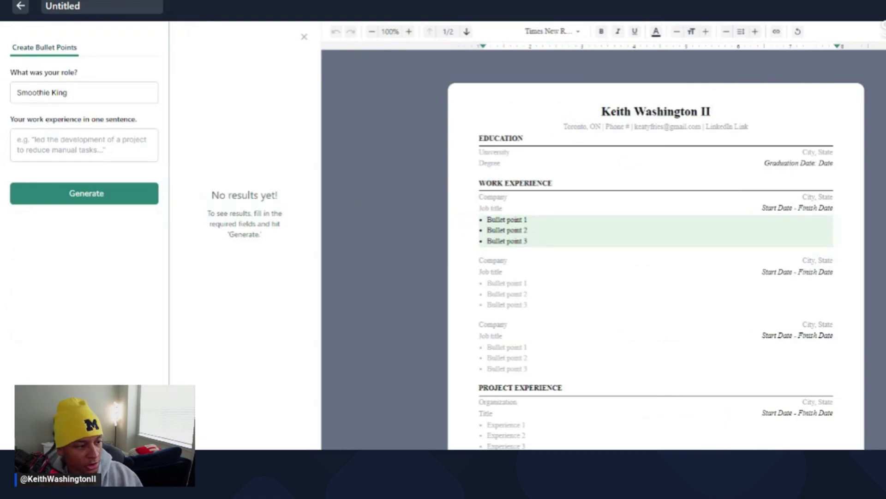
Step: Generate bullet points for the Smoothie King role from the work experience sentence "Led a group of individuals to reach a team goal"
click(70, 92)
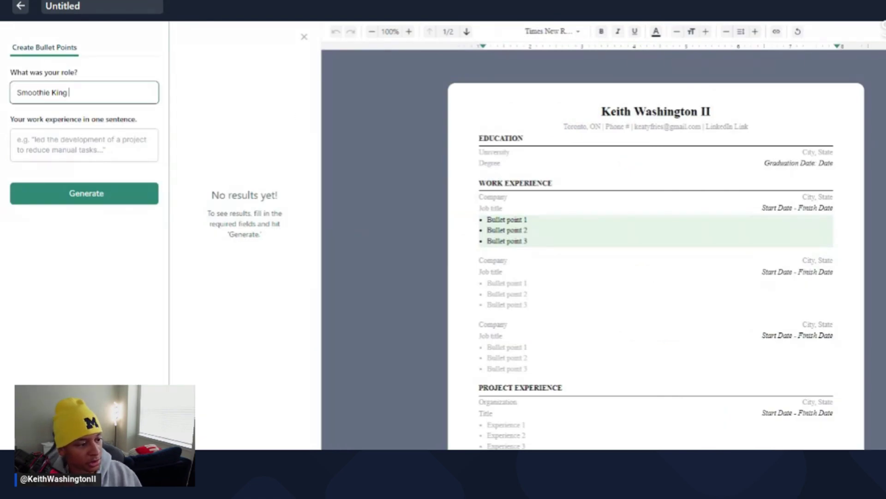
key(Tab)
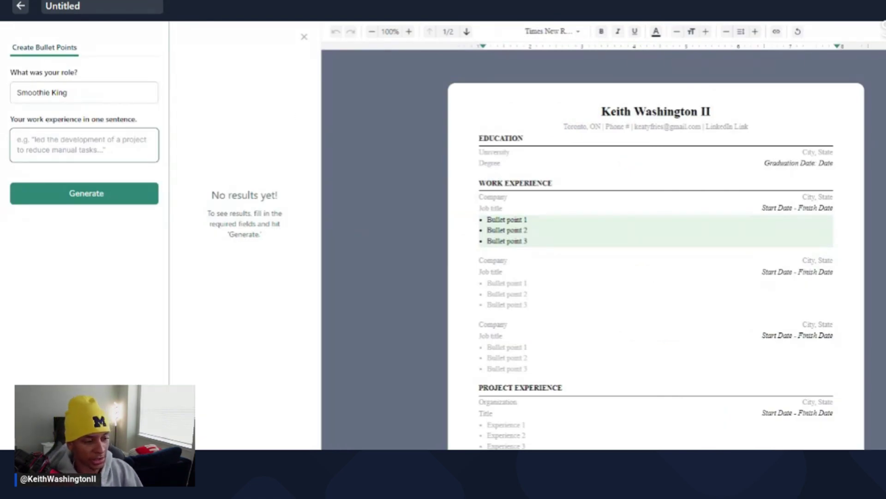
text(Led a group of indi)
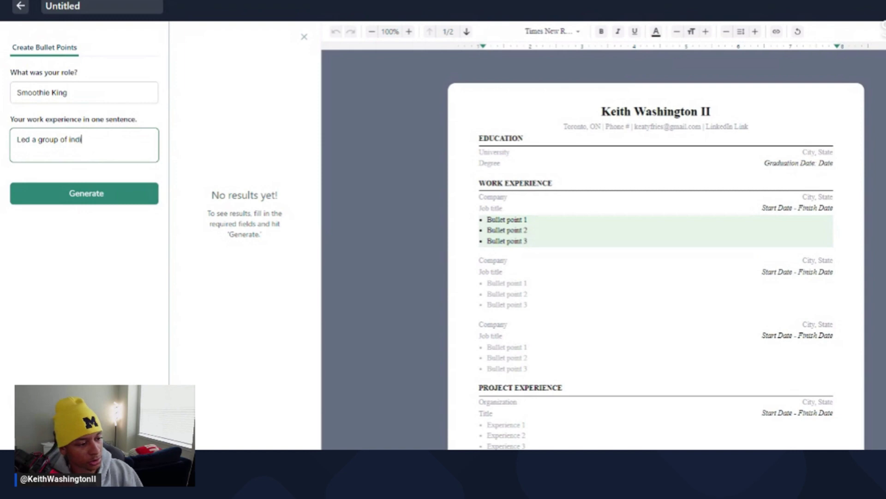
text(viduals t)
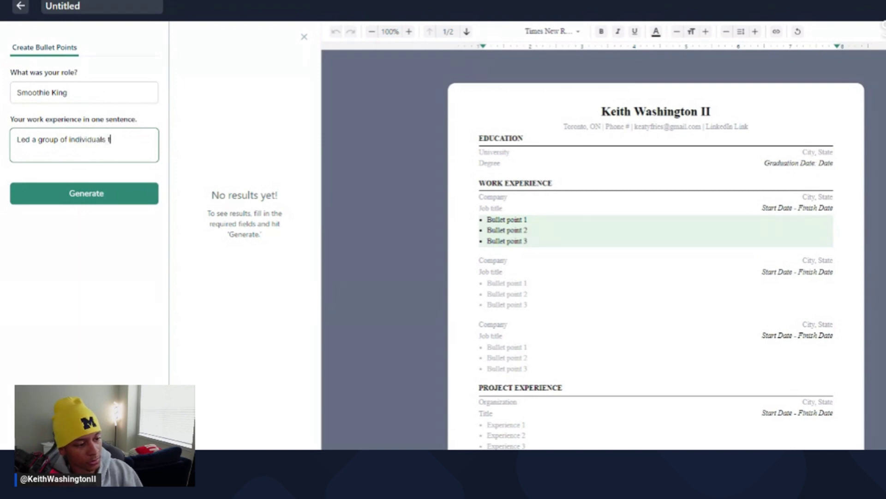
text(o rechh a team goal)
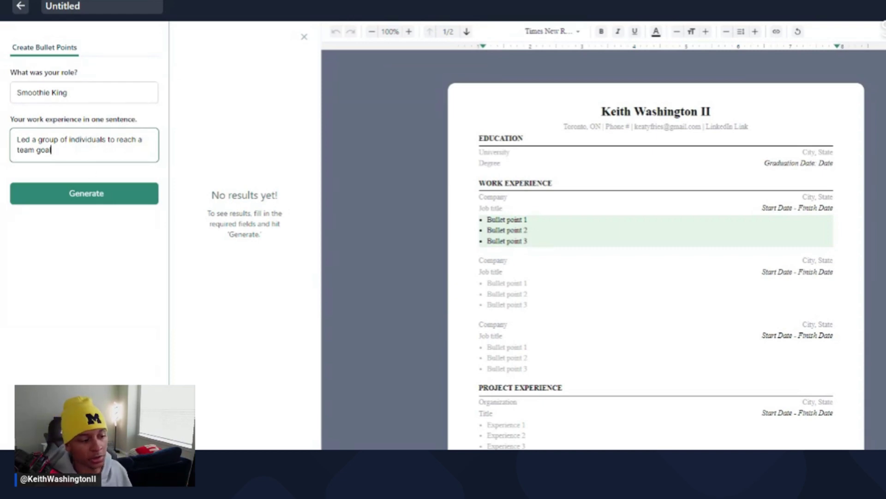
click(94, 197)
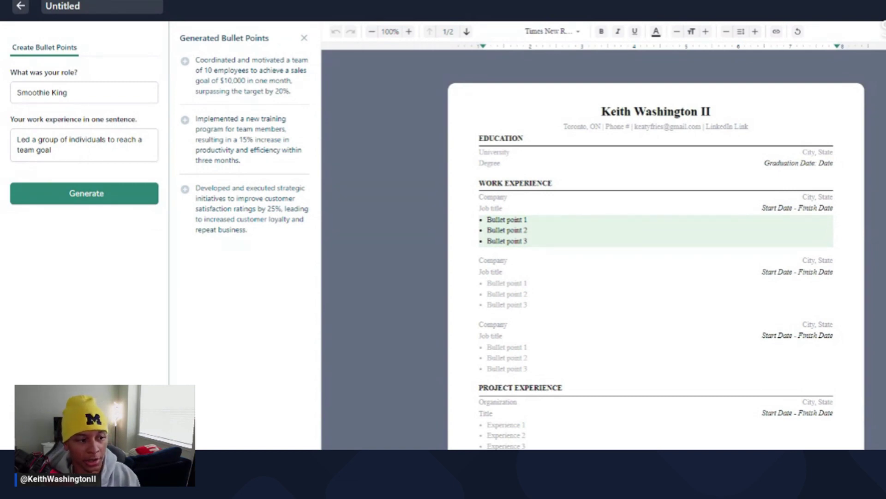
Step: Add all three generated bullet points to the first Work Experience entry and close the generator
click(184, 61)
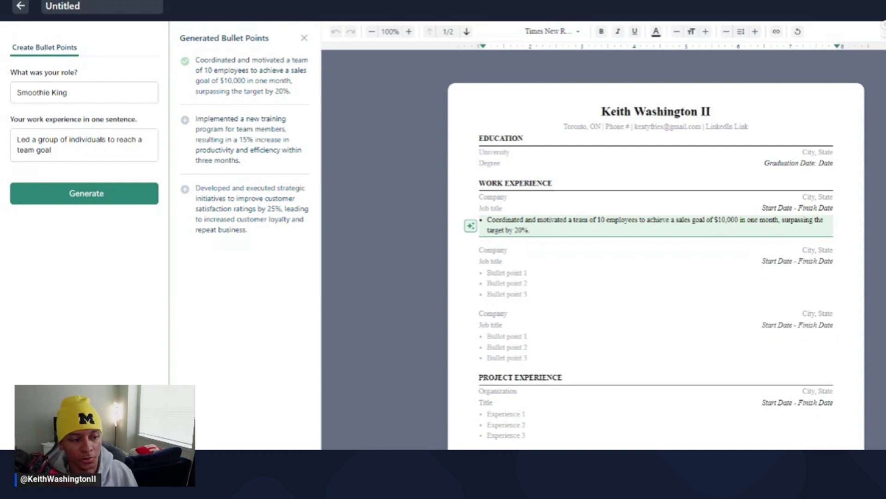
click(184, 120)
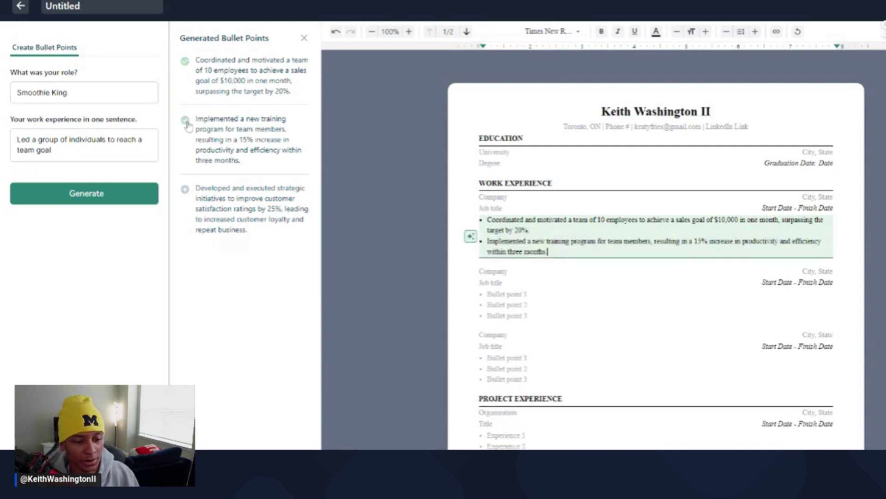
click(184, 189)
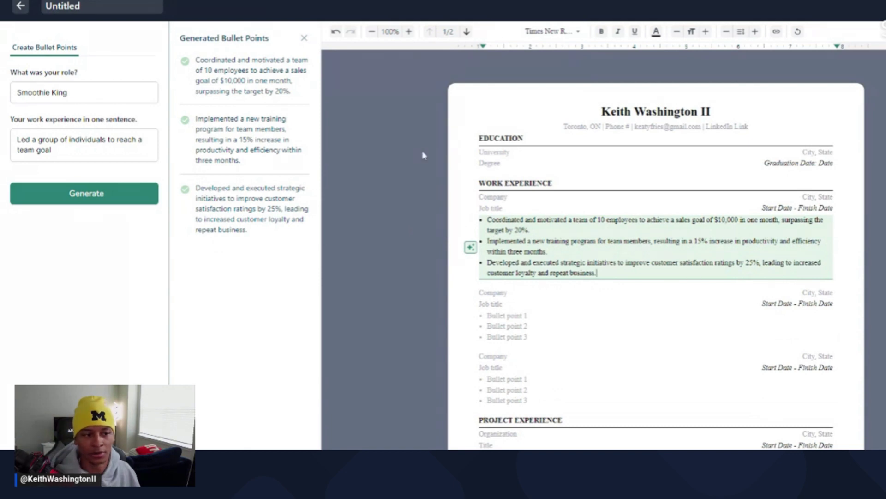
click(304, 37)
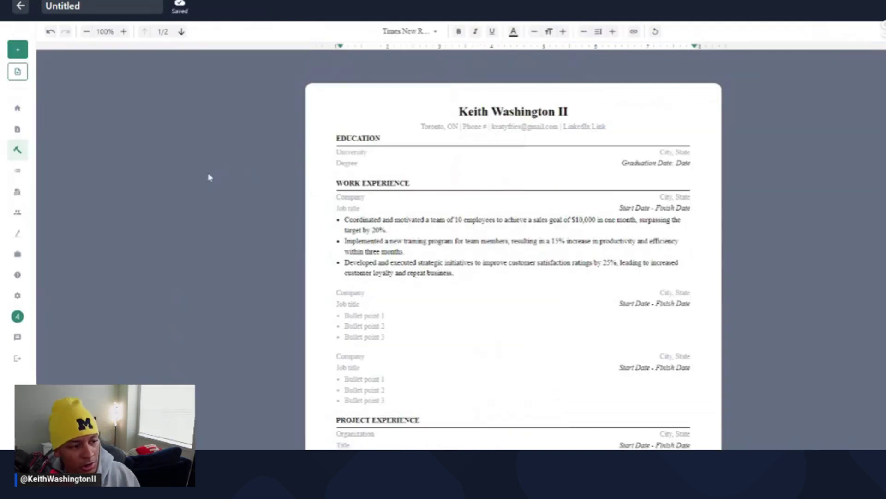
Step: Review the resume from the new bullet points through the Project Experience and Leadership Experience sections
scroll(323, 226, down, 1)
mouse_move(385, 268)
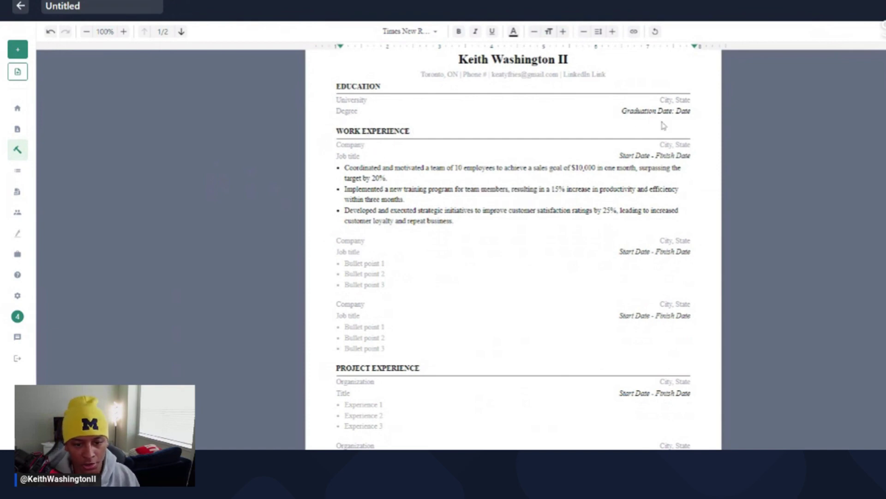
mouse_move(430, 271)
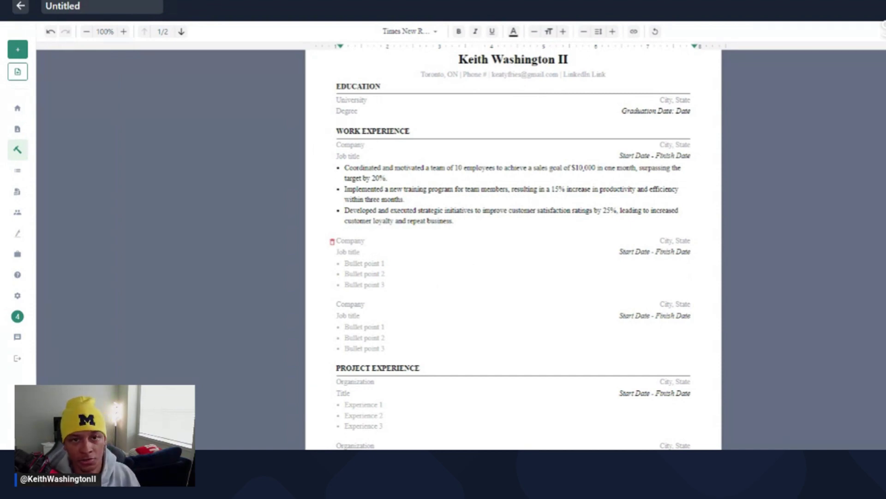
scroll(377, 243, down, 2)
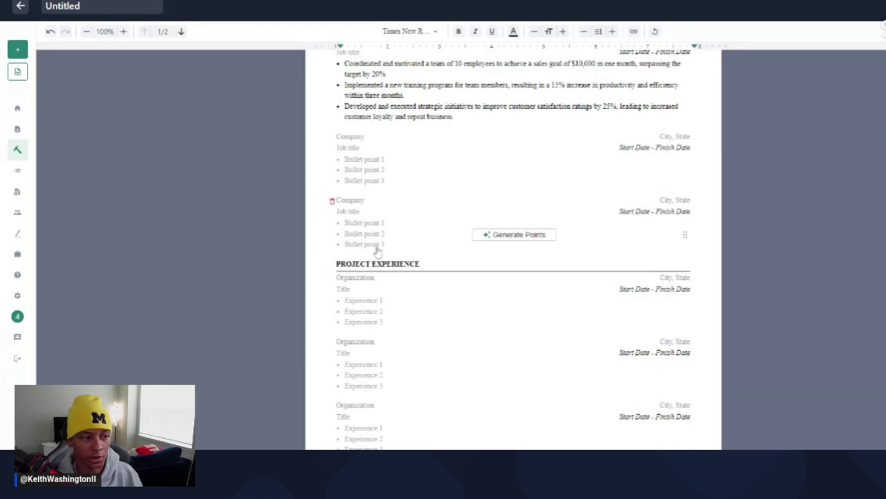
scroll(365, 216, down, 1)
scroll(365, 216, down, 1)
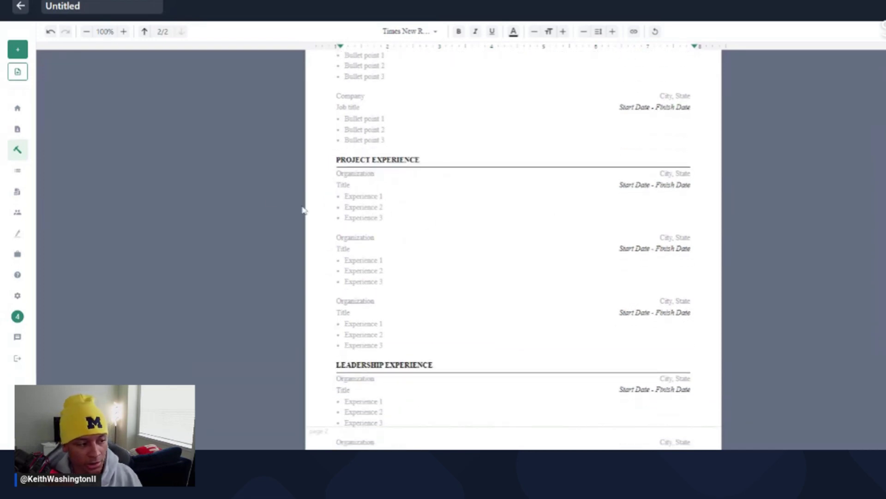
Step: Return to the home page and create a CoverLetterAI cover letter, starting from scratch without a resume
click(16, 7)
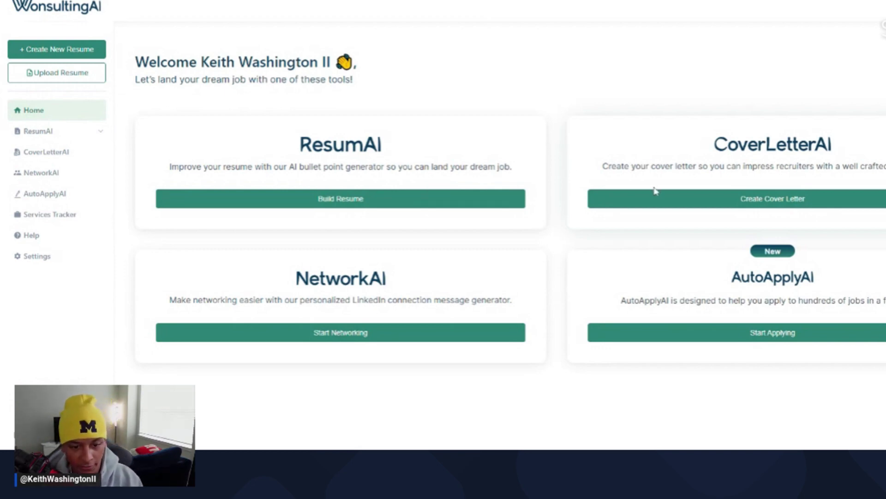
click(673, 199)
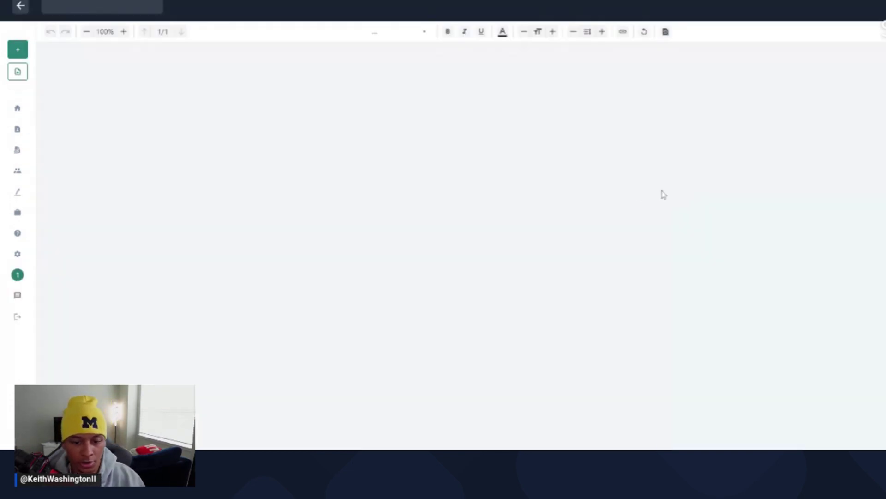
click(477, 287)
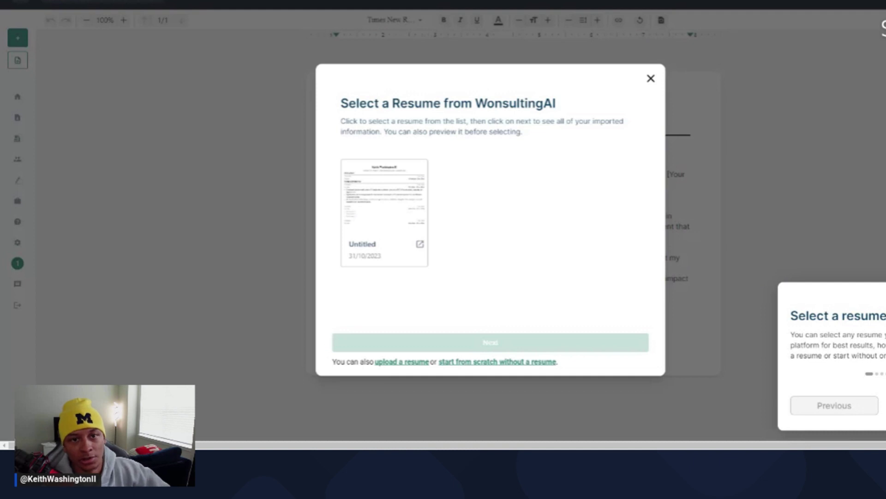
click(459, 363)
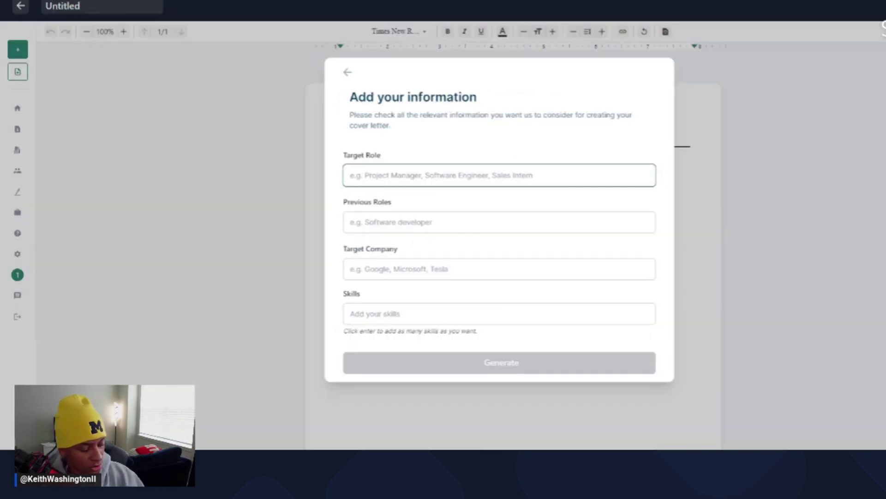
text(Software )
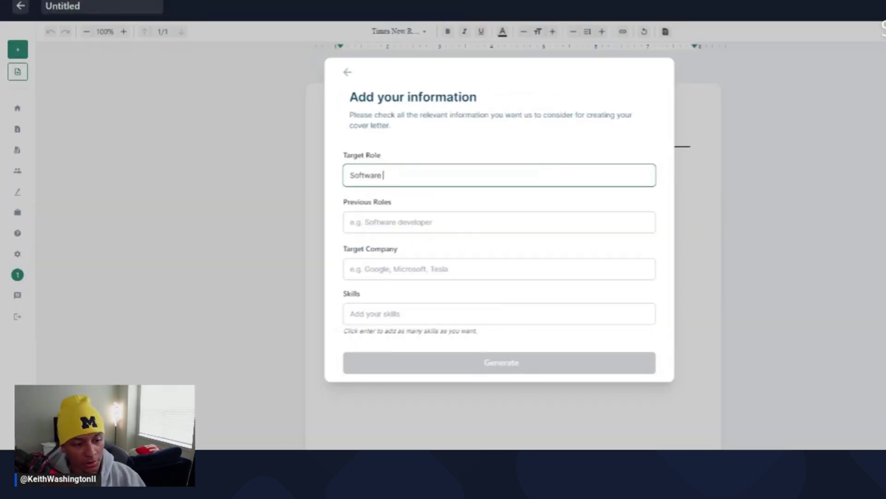
text(eng)
key(BackSpace)
key(BackSpace)
key(BackSpace)
key(BackSpace)
key(BackSpace)
key(BackSpace)
key(BackSpace)
key(BackSpace)
key(BackSpace)
key(BackSpace)
key(BackSpace)
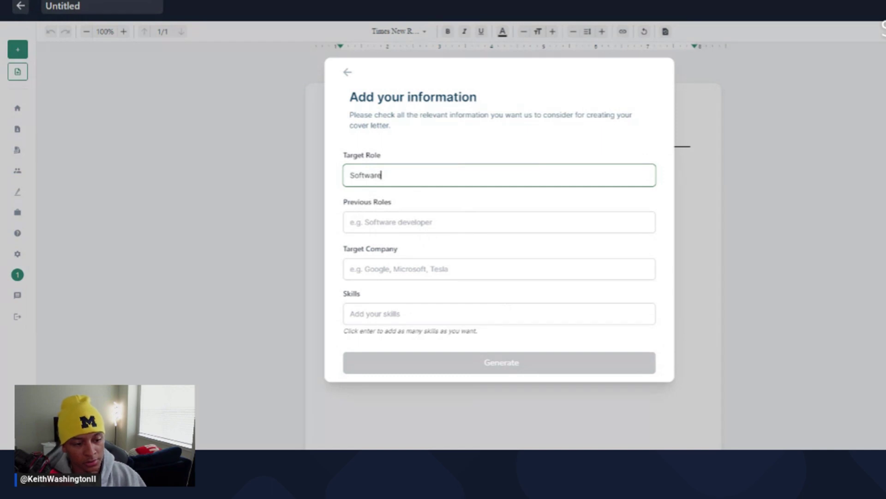
key(BackSpace)
Step: Set the cover letter's target role to "Entry level software engineer"
text(Ent)
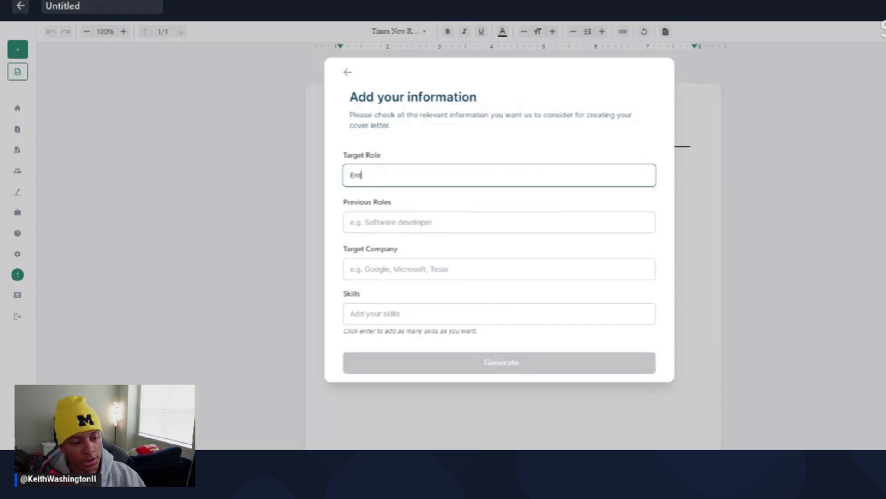
text(ry level)
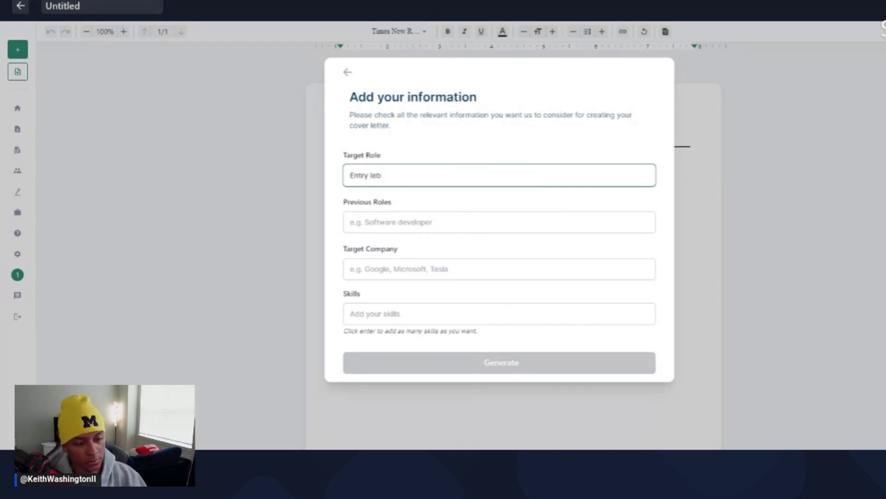
text( software)
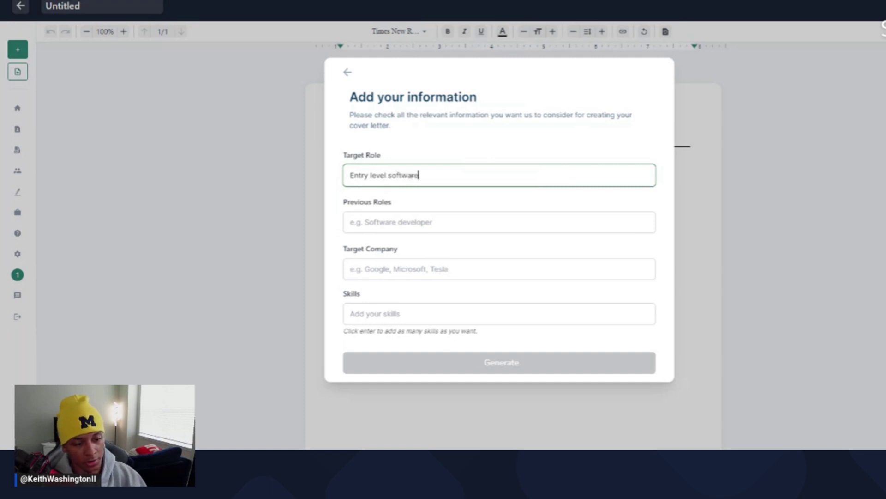
text( engineer)
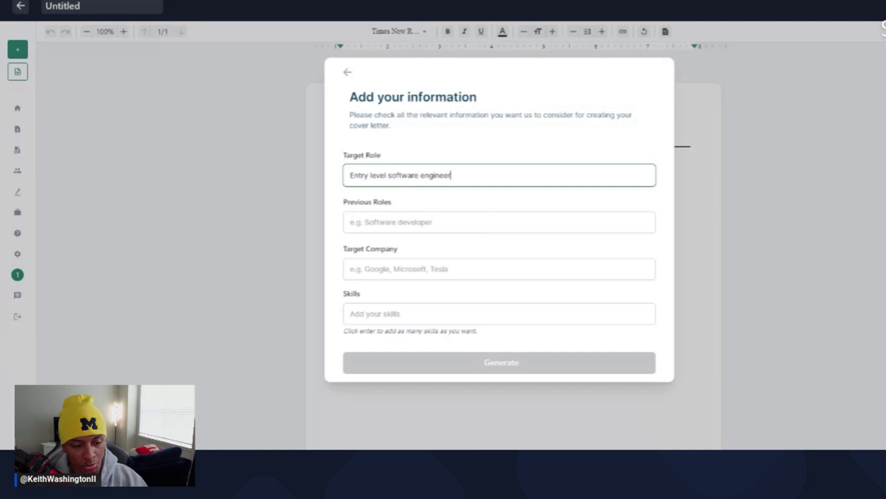
Step: Enter "College athlete" as the previous role and "Google" as the target company
click(350, 222)
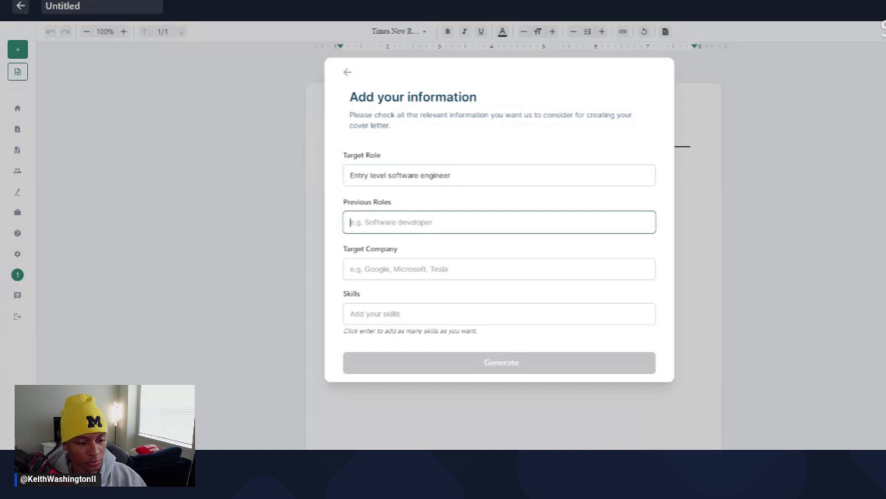
text(Colleg)
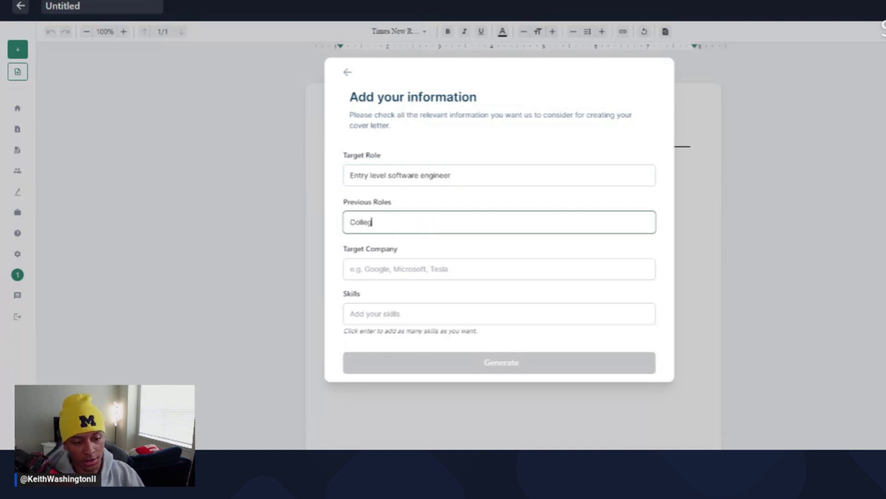
text(e athlete)
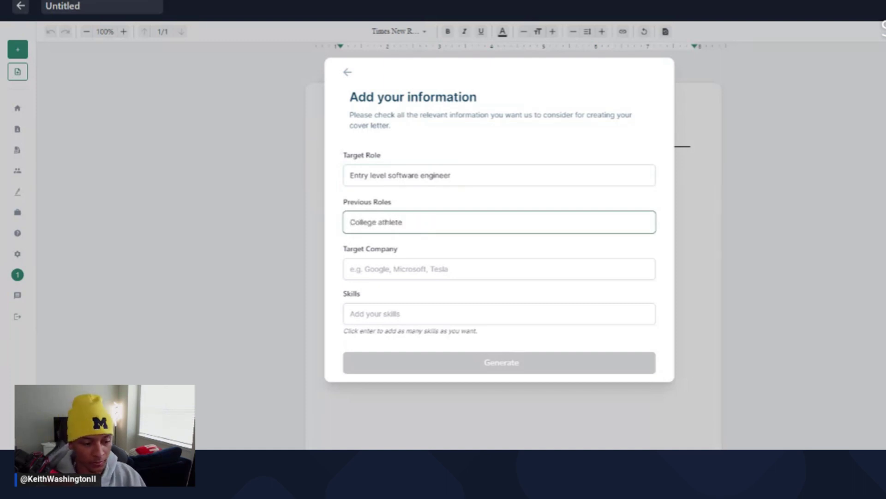
click(350, 269)
text(Google)
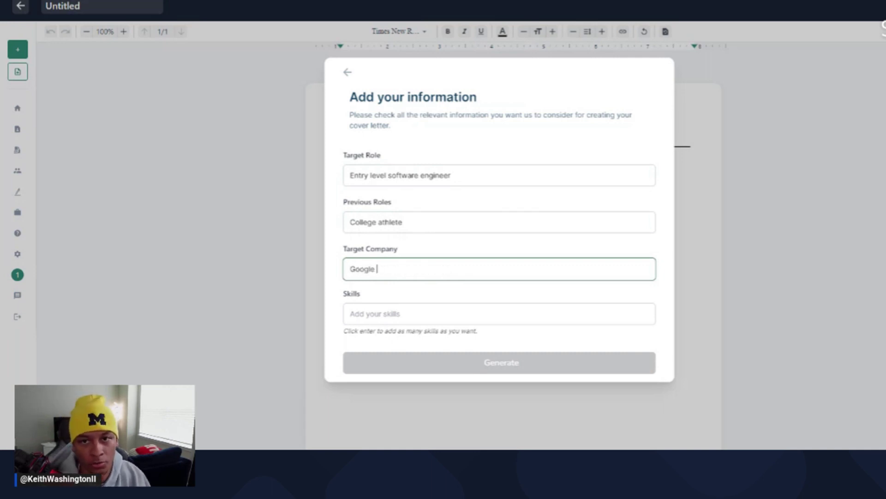
Step: Add the skills communication, subnetting and leadership, and generate the cover letter
click(351, 313)
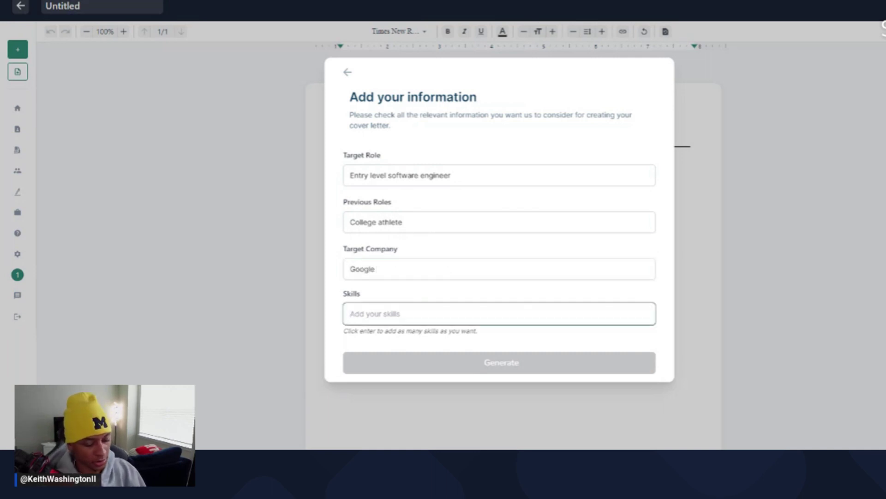
text(com)
key(BackSpace)
text(mm)
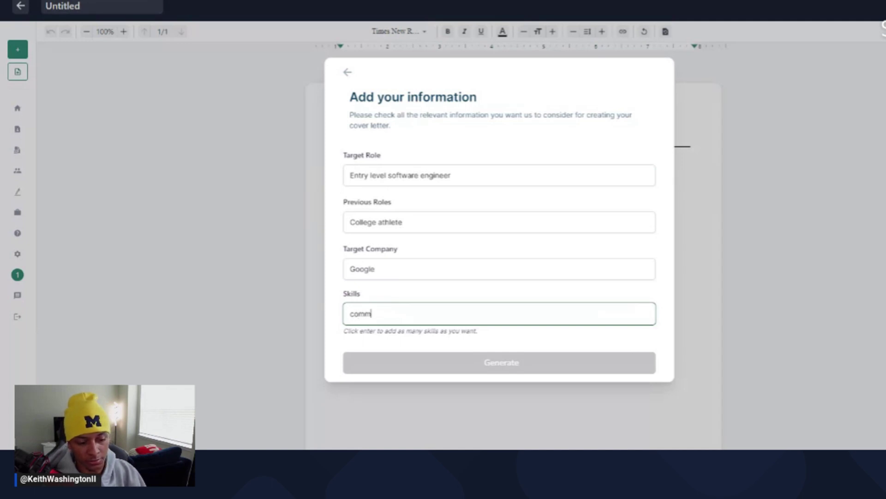
text(unication)
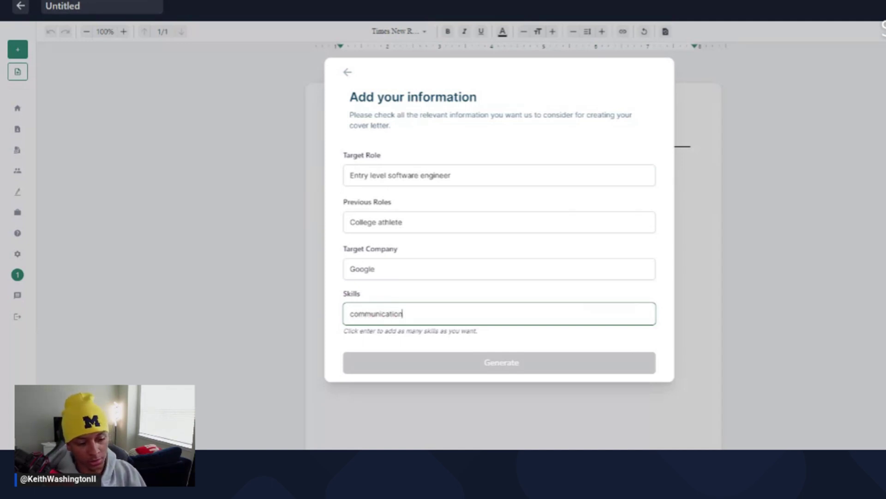
key(Return)
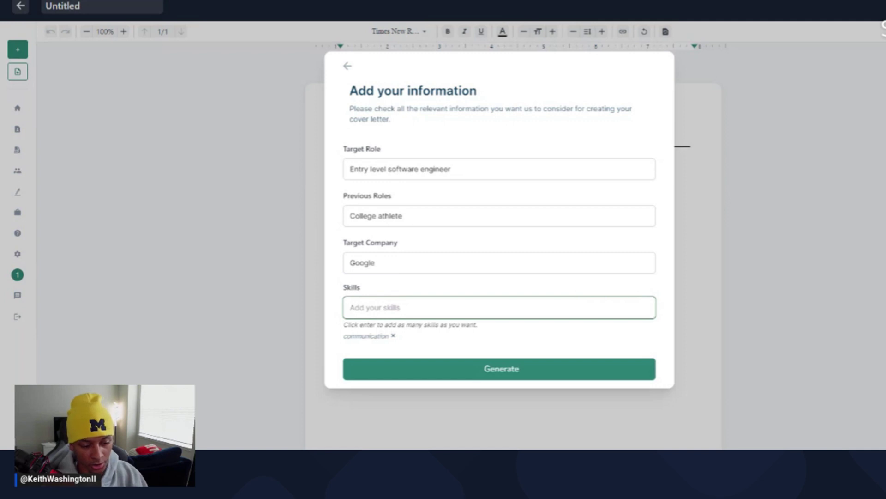
text(subn)
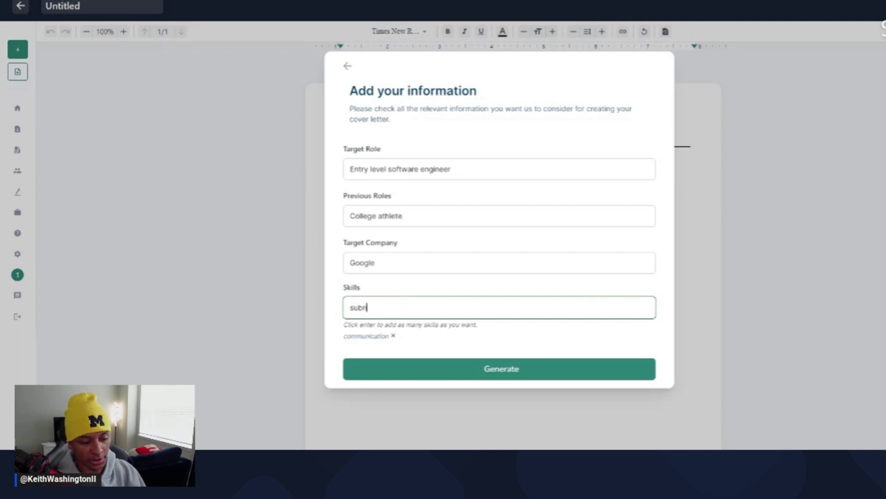
text(etting)
key(Return)
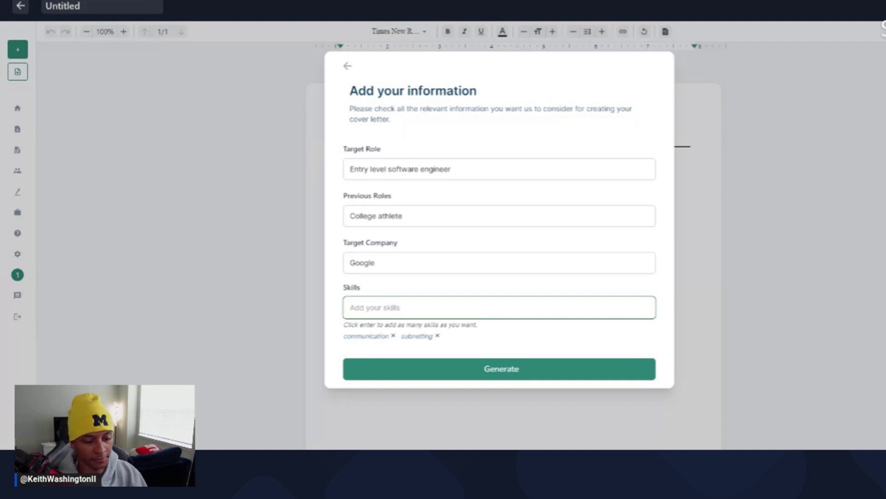
text(leadership)
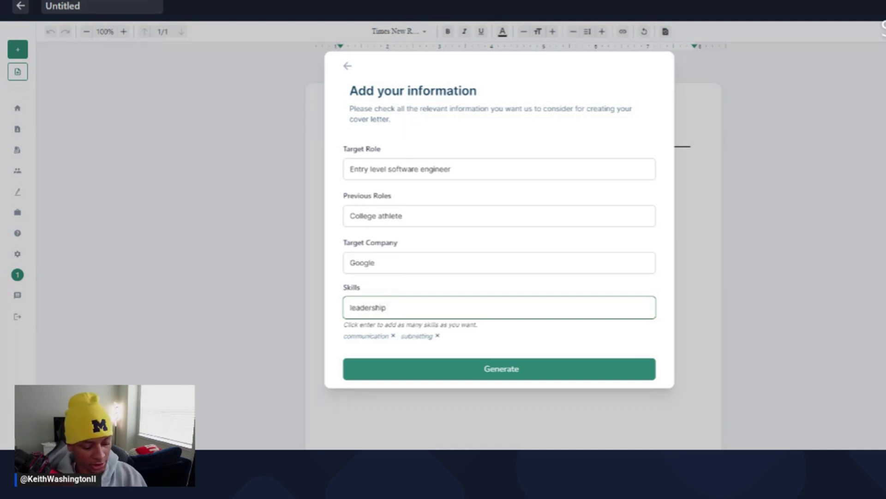
key(Return)
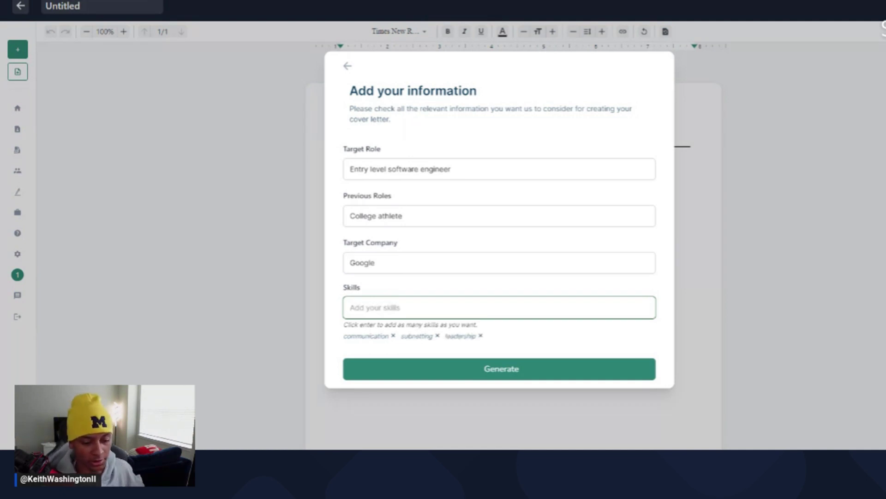
click(478, 364)
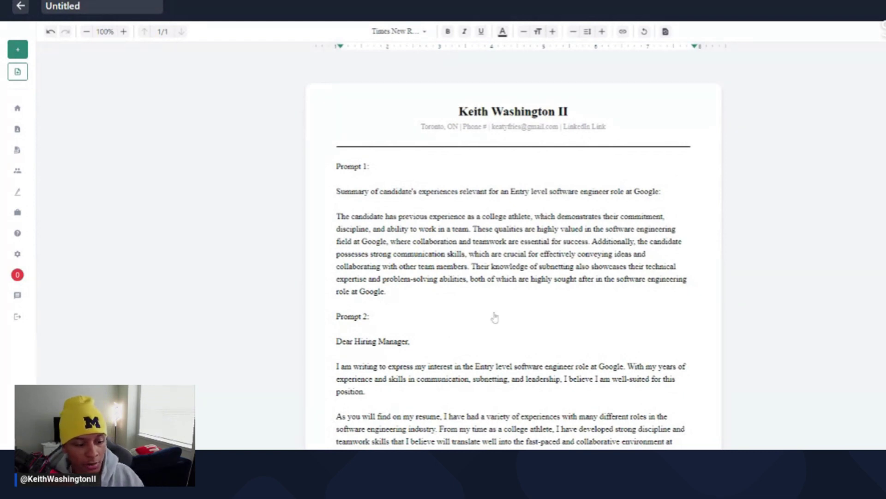
Step: Read the generated cover letter from the candidate summary to the closing signature, and leave the document editor
scroll(504, 193, down, 1)
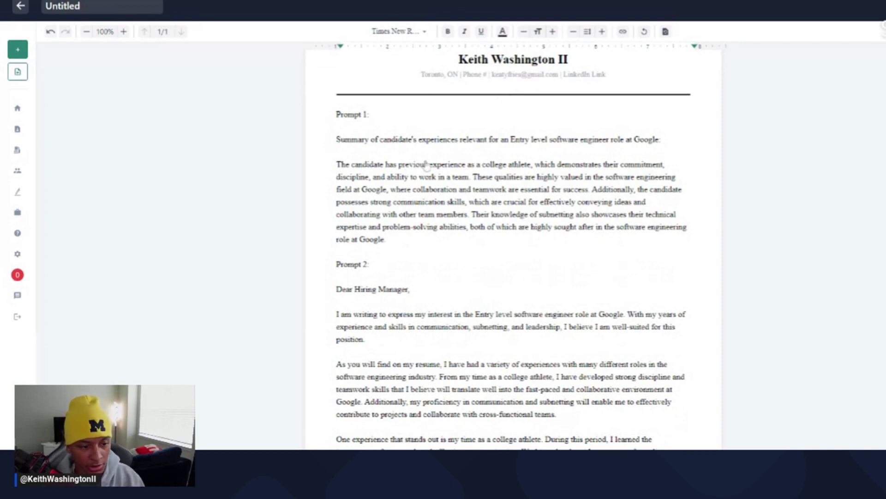
scroll(407, 137, down, 1)
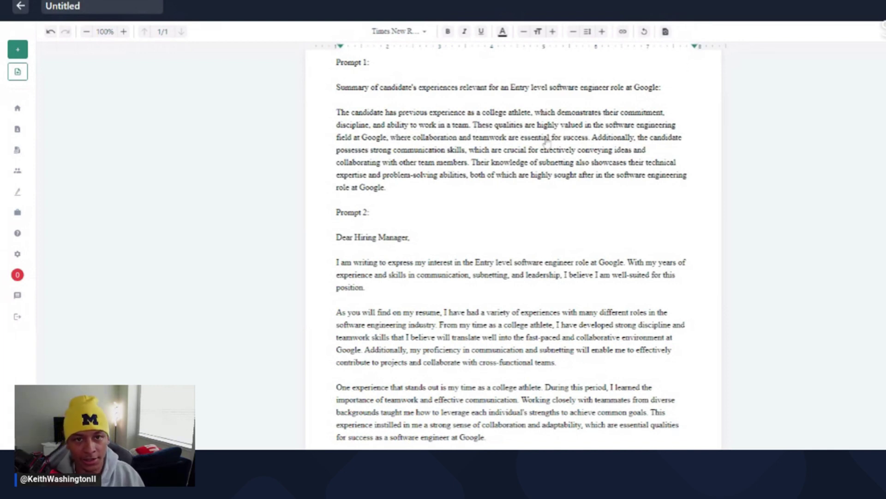
scroll(546, 137, down, 3)
scroll(533, 166, down, 3)
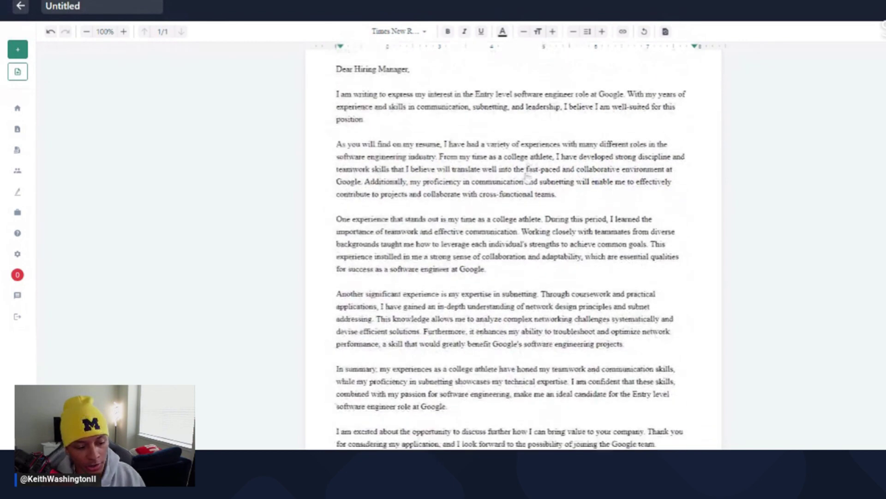
scroll(525, 178, up, 3)
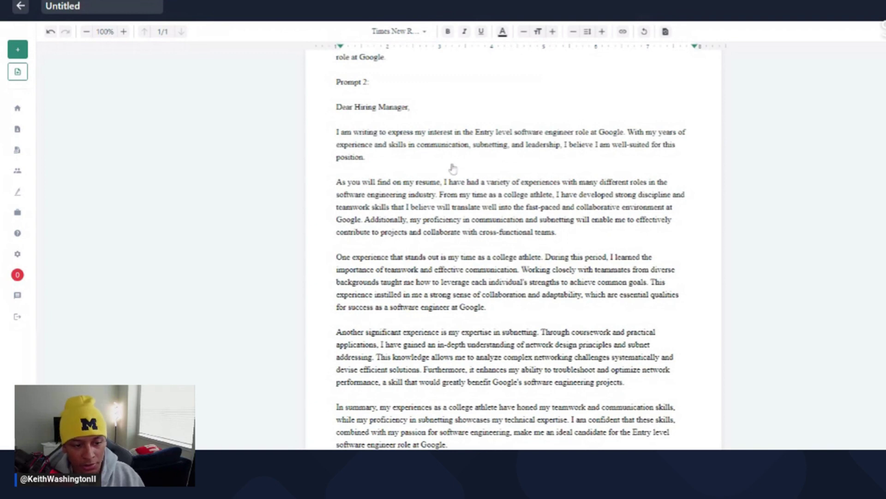
scroll(474, 157, down, 3)
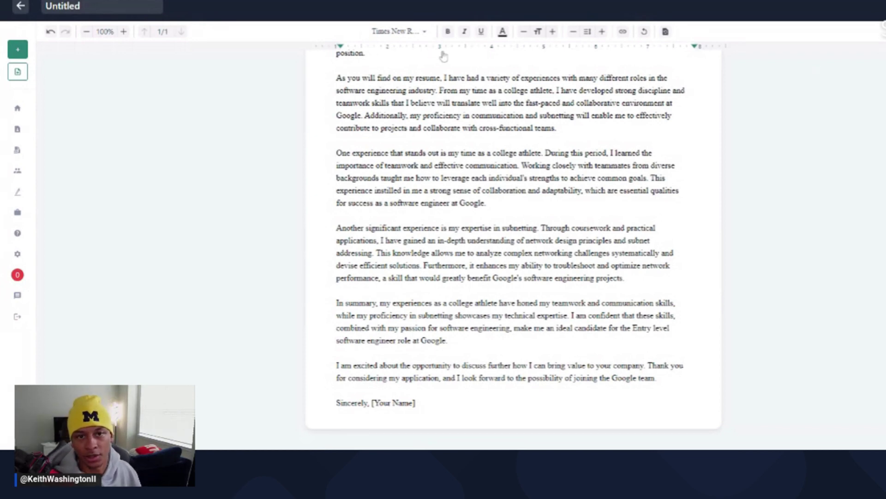
click(19, 7)
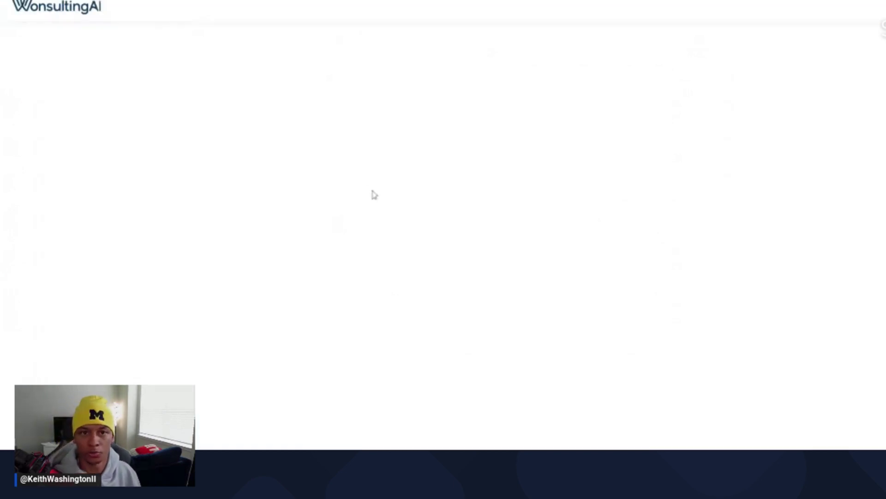